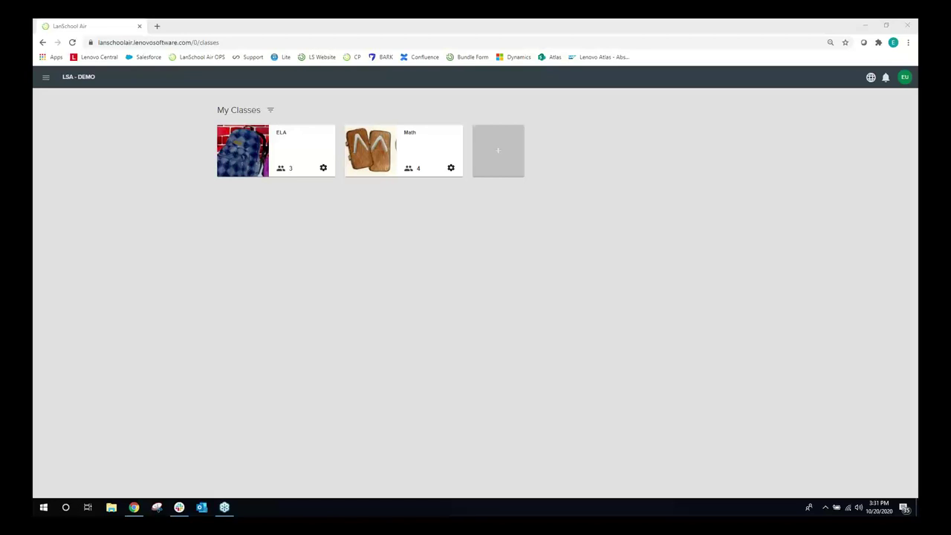
Minimize the Chrome window so the Windows desktop is visible
click(886, 25)
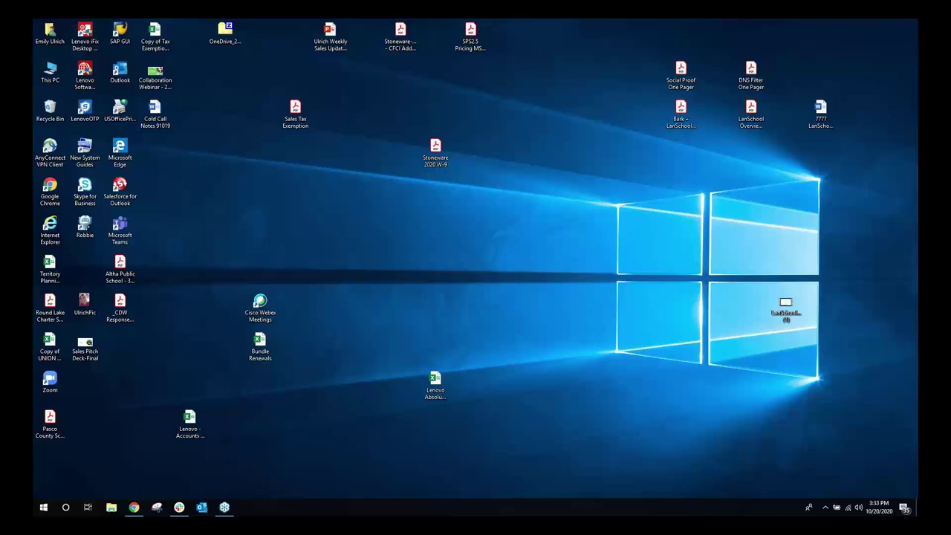
Reopen Chrome on LanSchool Air's My Classes page and maximize it to full screen
double_click(786, 307)
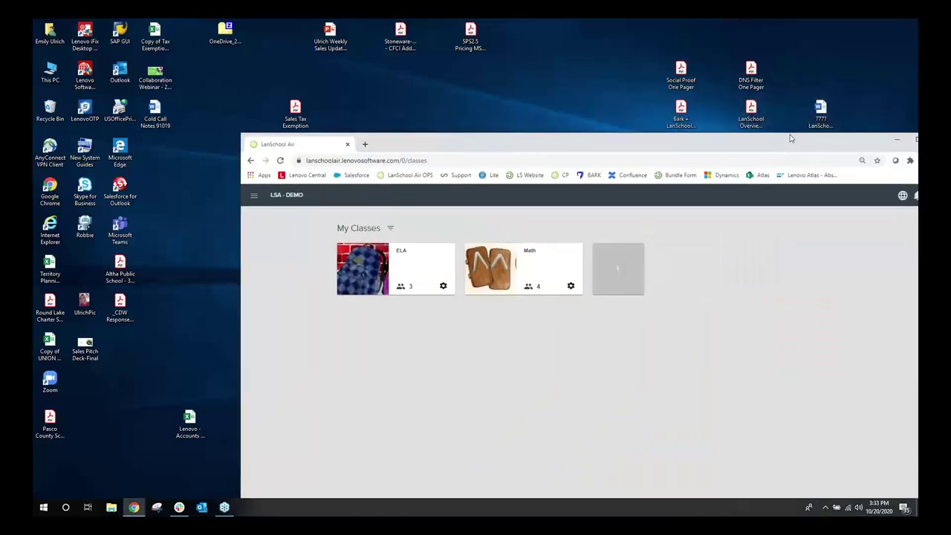
double_click(791, 139)
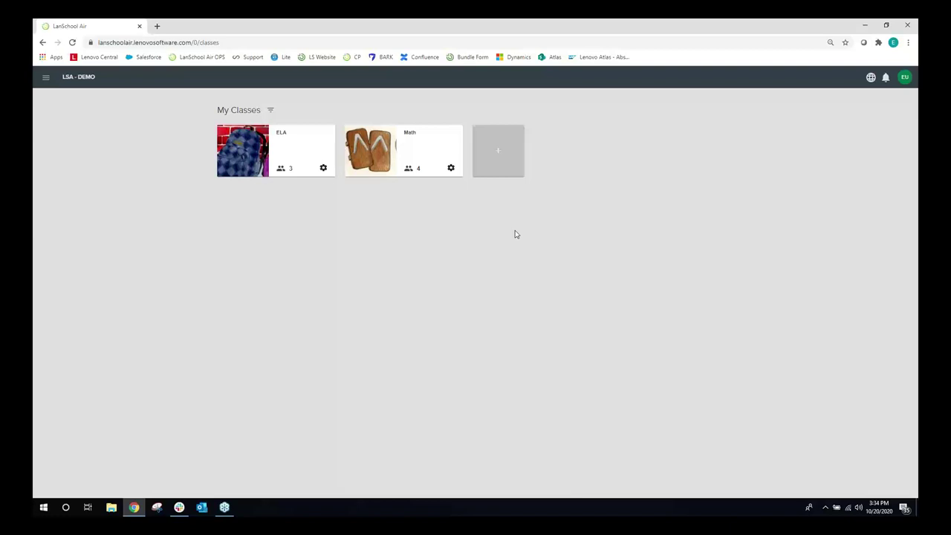
Create a new class named 'Reading Comprehension Group' with the teepee banner image
click(491, 161)
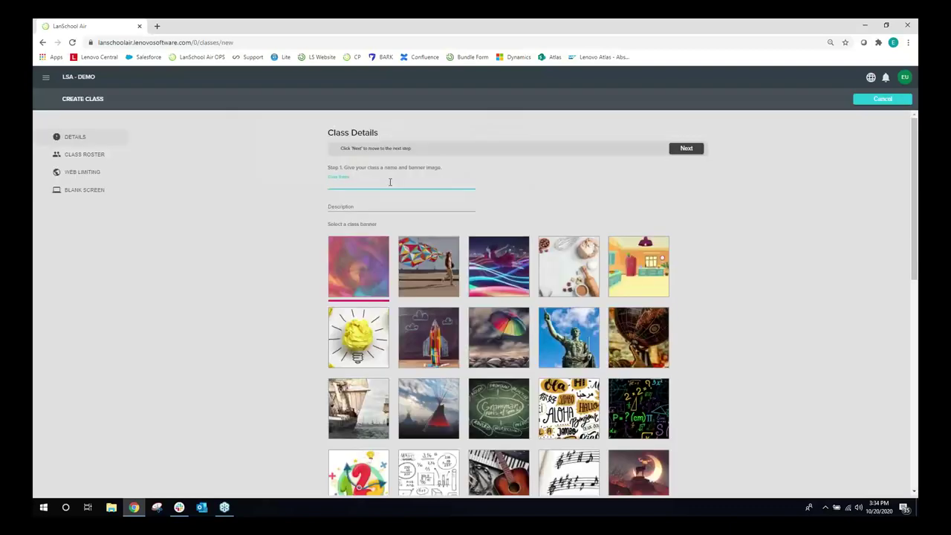
text(Reading Comprehension Grou)
scroll(461, 376, down, 1)
scroll(460, 377, down, 1)
click(429, 320)
scroll(461, 297, up, 2)
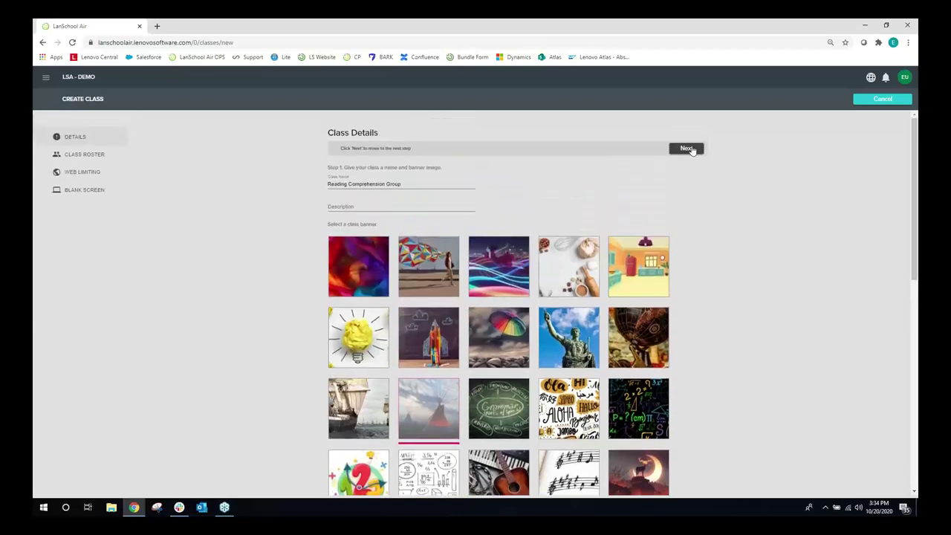
click(688, 148)
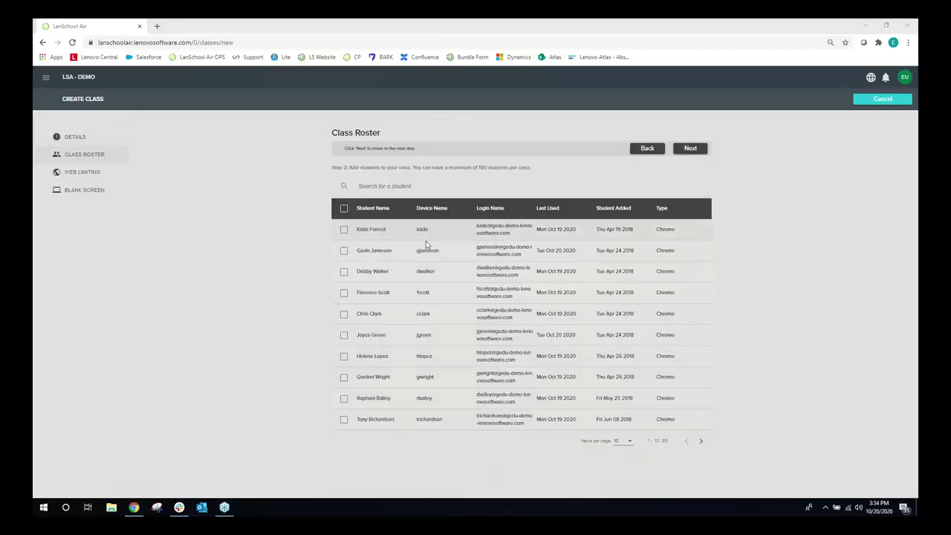
Add two students to the class roster, finding the second one by name search
click(344, 250)
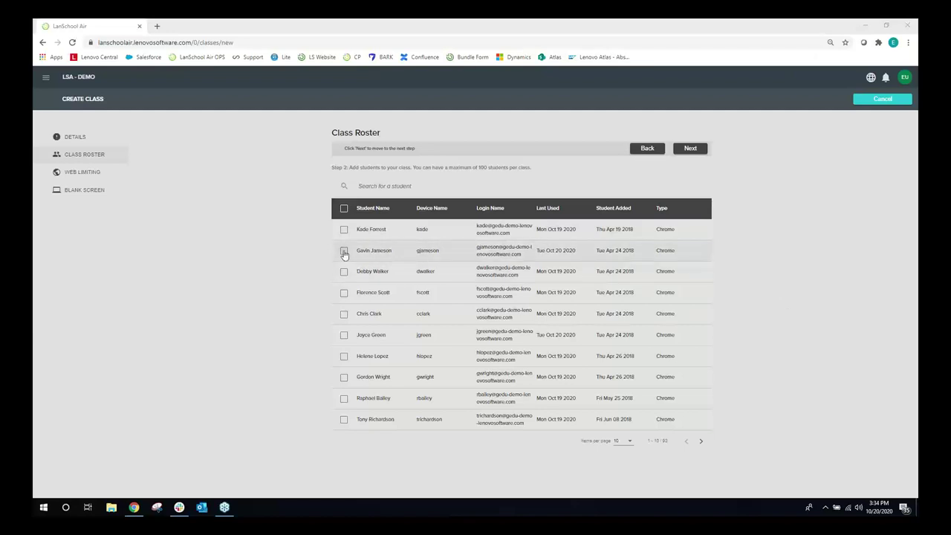
click(381, 191)
text(Curt)
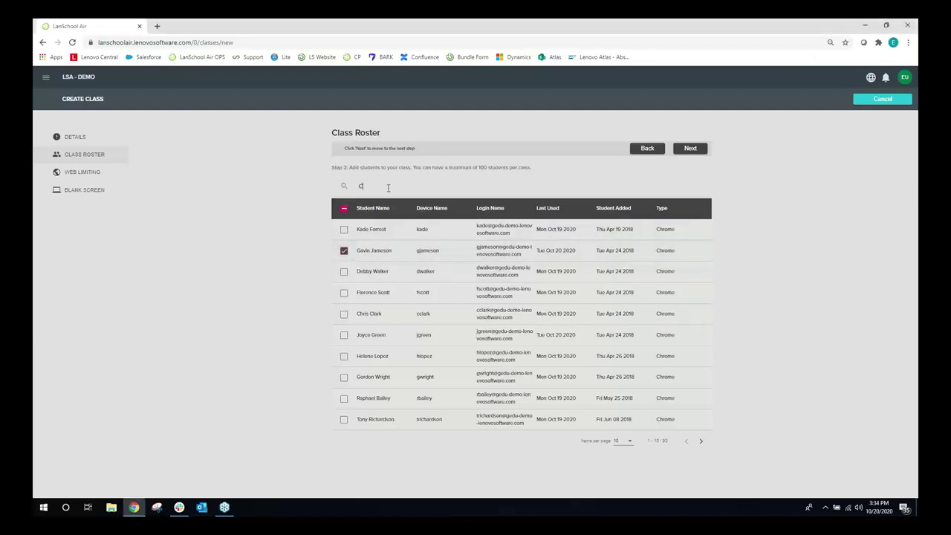
text(is)
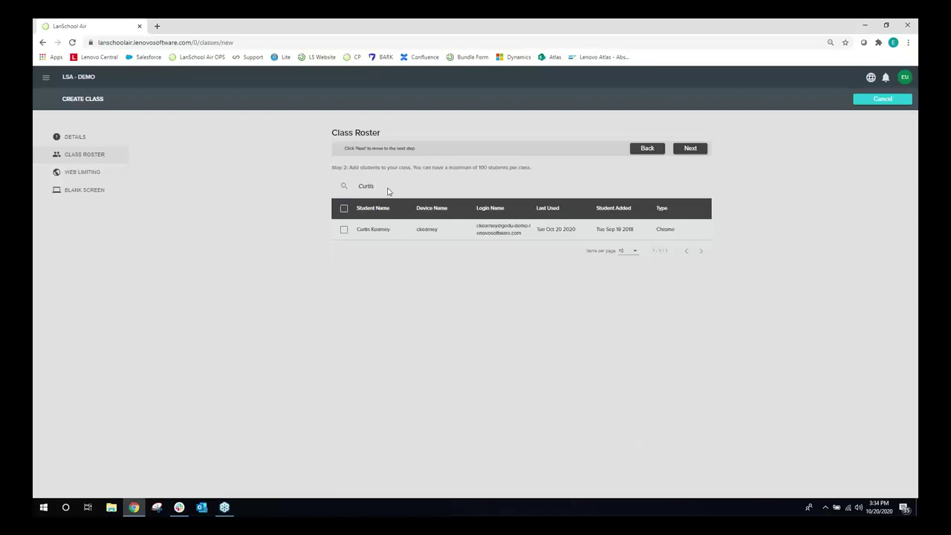
click(344, 229)
click(699, 149)
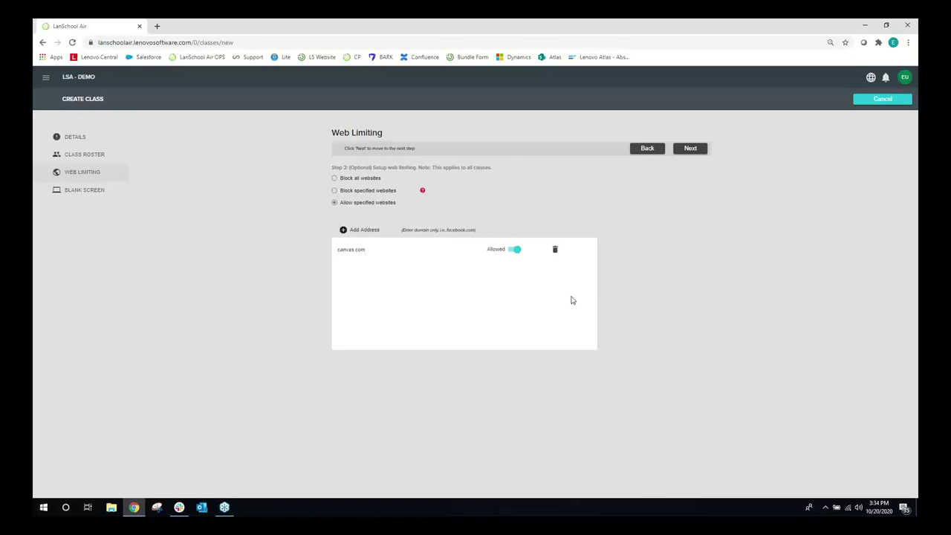
Keep web limiting on Allow specified websites, pick the green blank-screen background, and finish
click(380, 180)
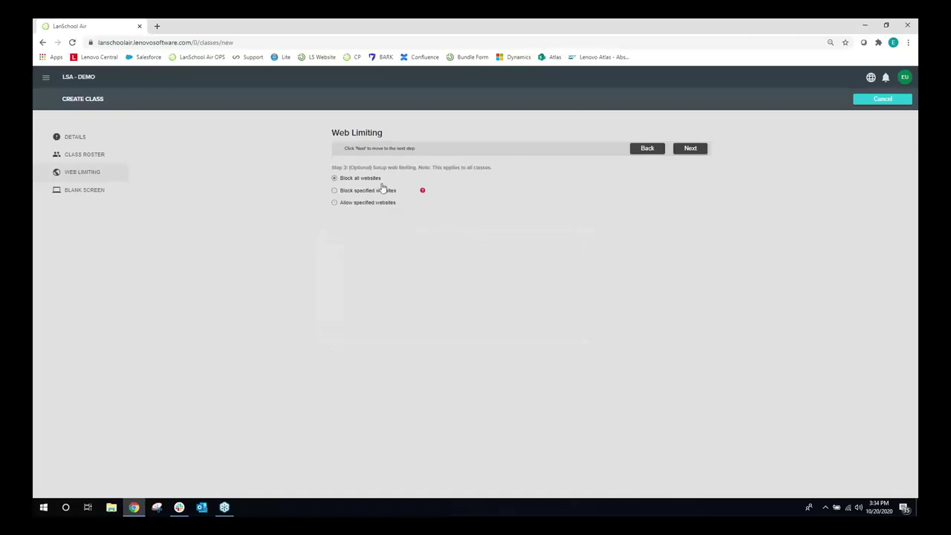
click(384, 191)
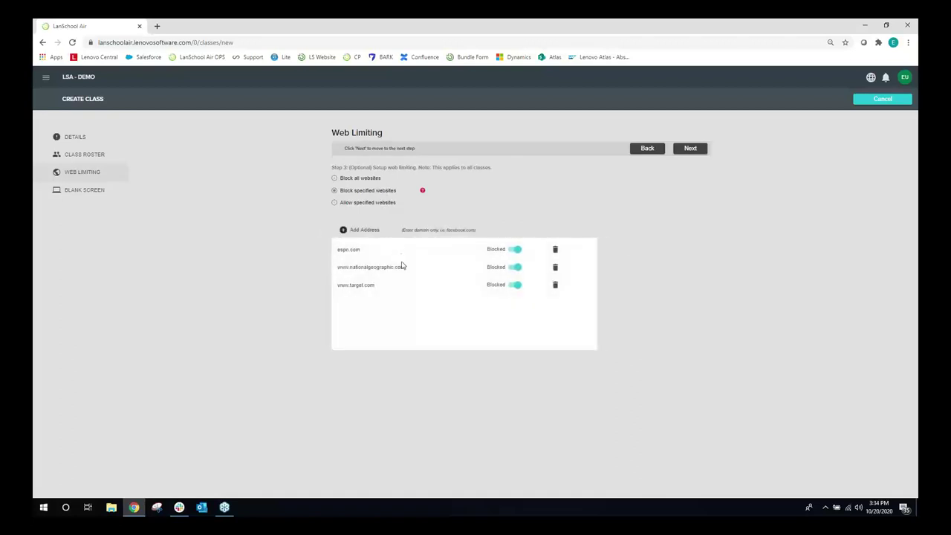
click(384, 204)
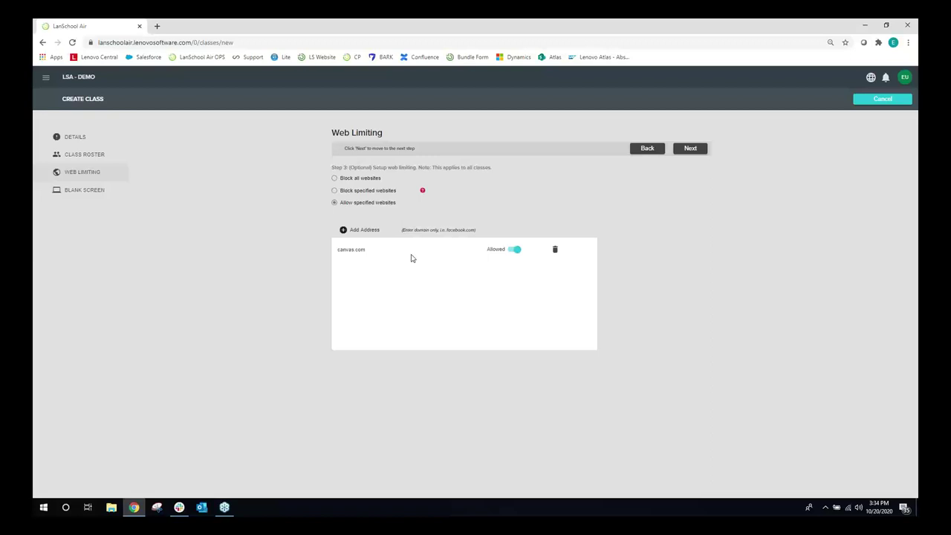
click(701, 149)
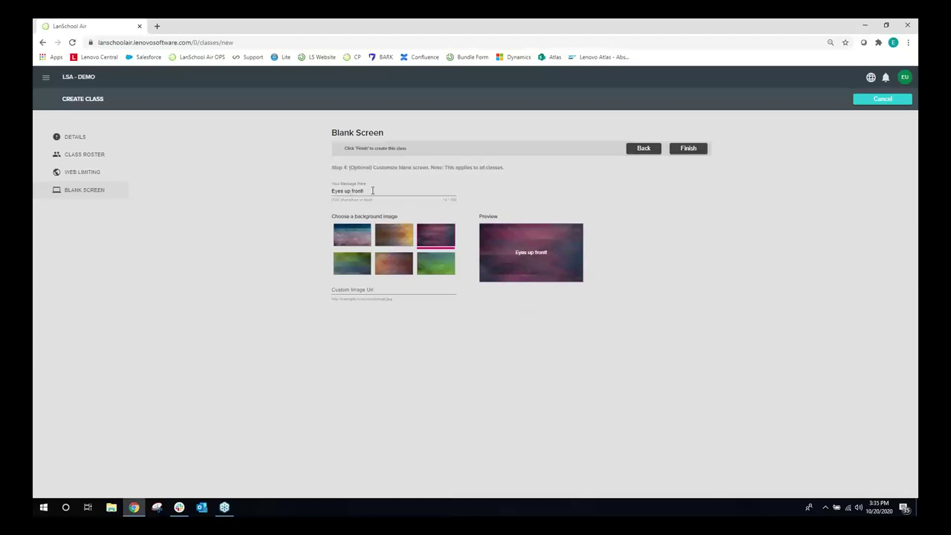
click(423, 264)
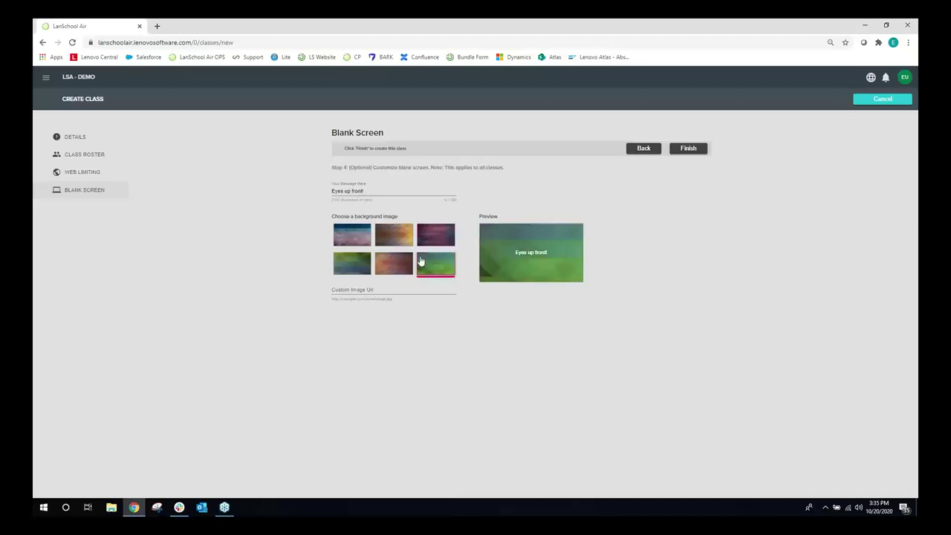
click(683, 151)
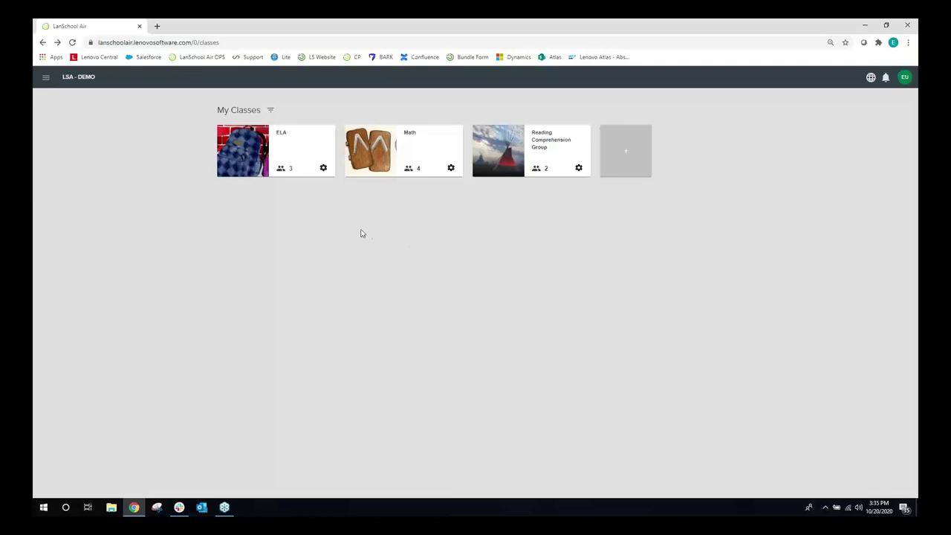
Start the ELA class session and switch the student tile size through MD, XS, then XL
click(313, 154)
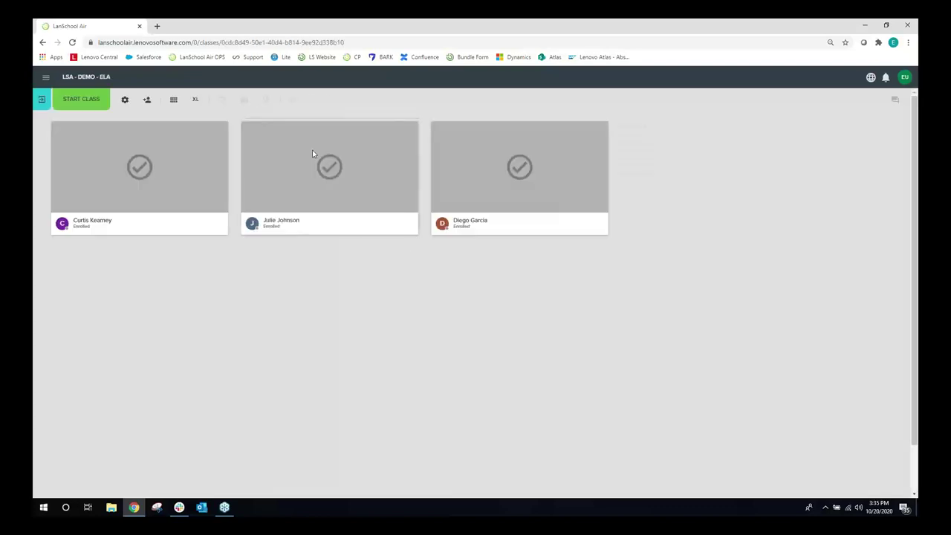
click(98, 105)
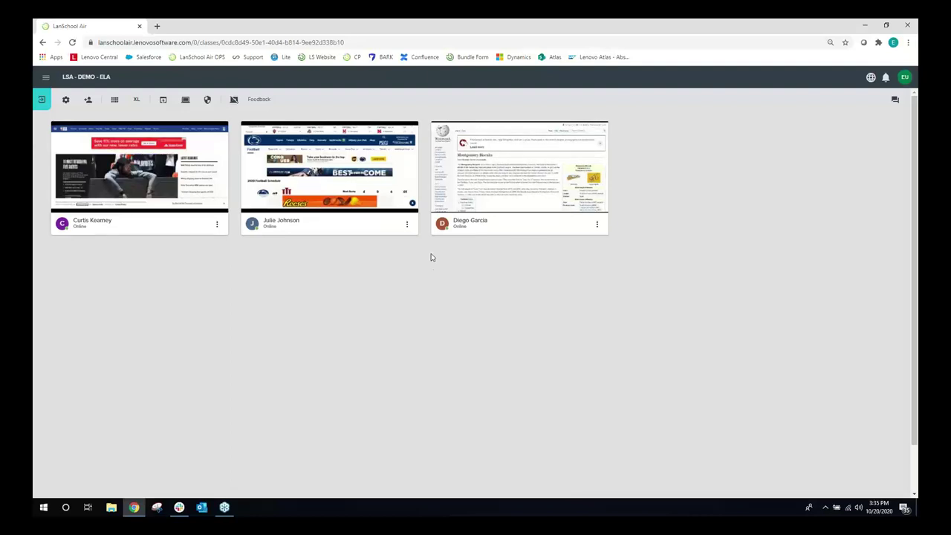
click(117, 103)
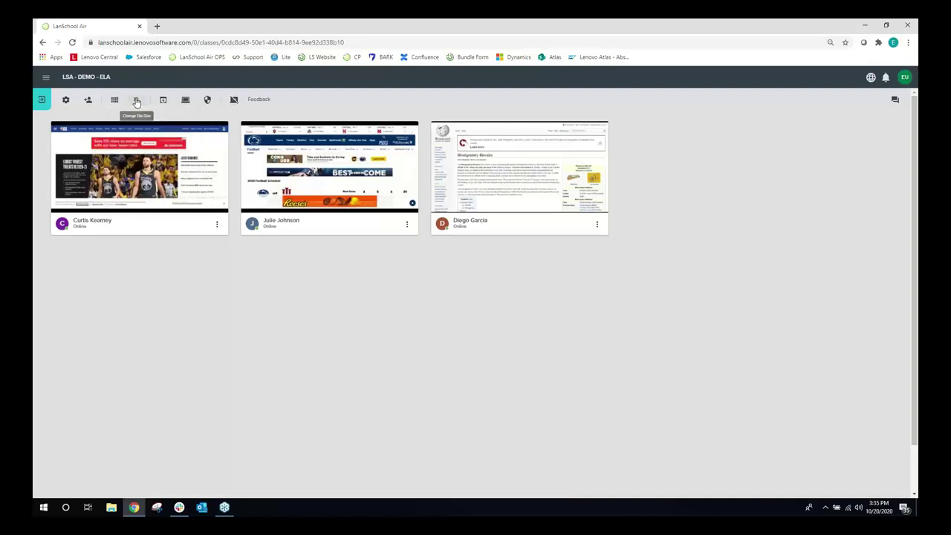
click(137, 101)
click(138, 141)
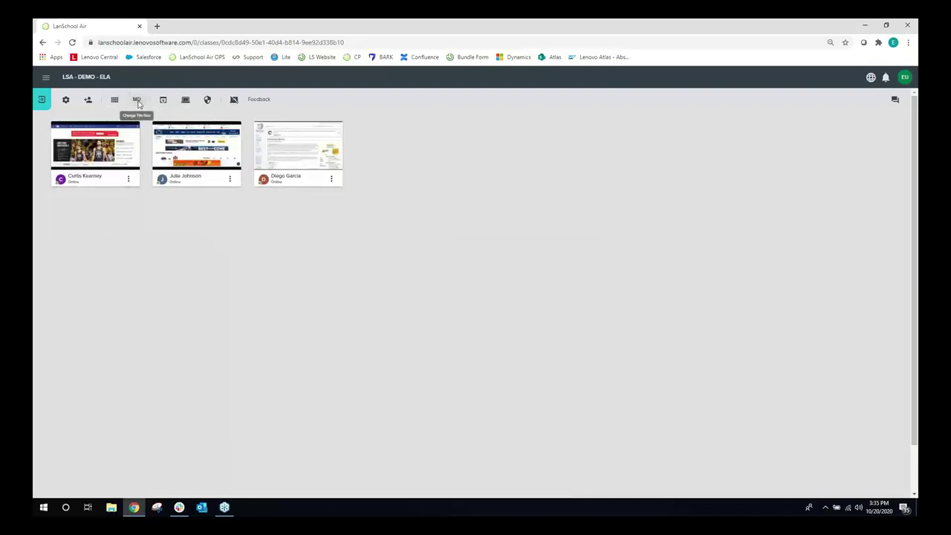
click(138, 104)
click(143, 113)
click(138, 102)
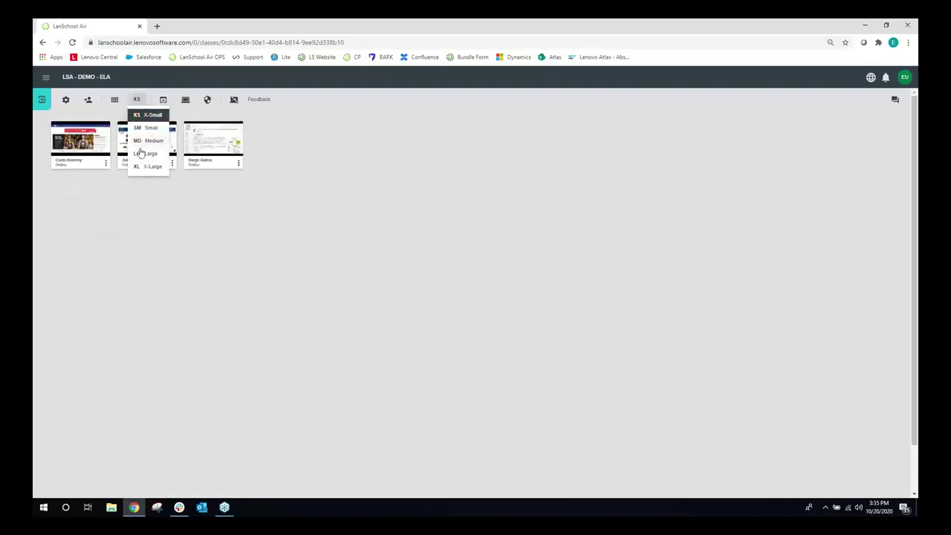
click(139, 167)
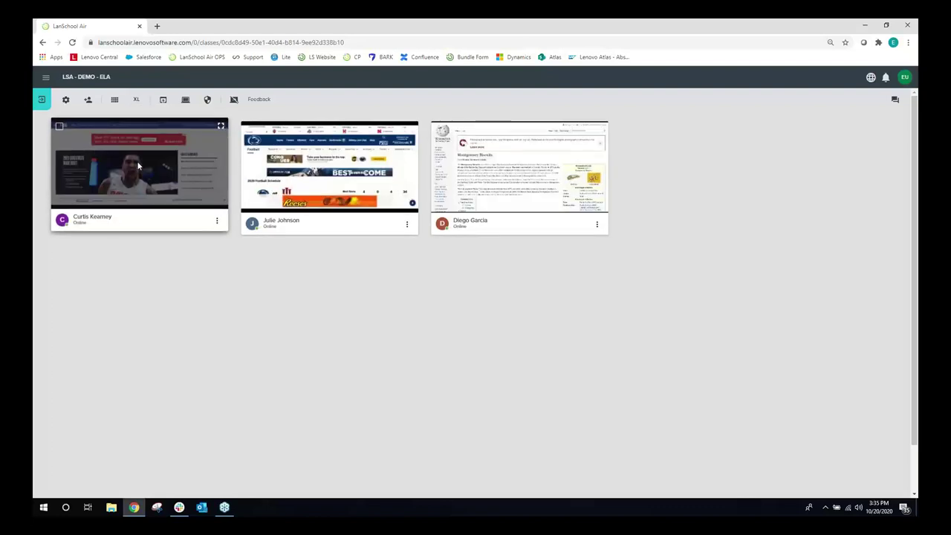
click(115, 101)
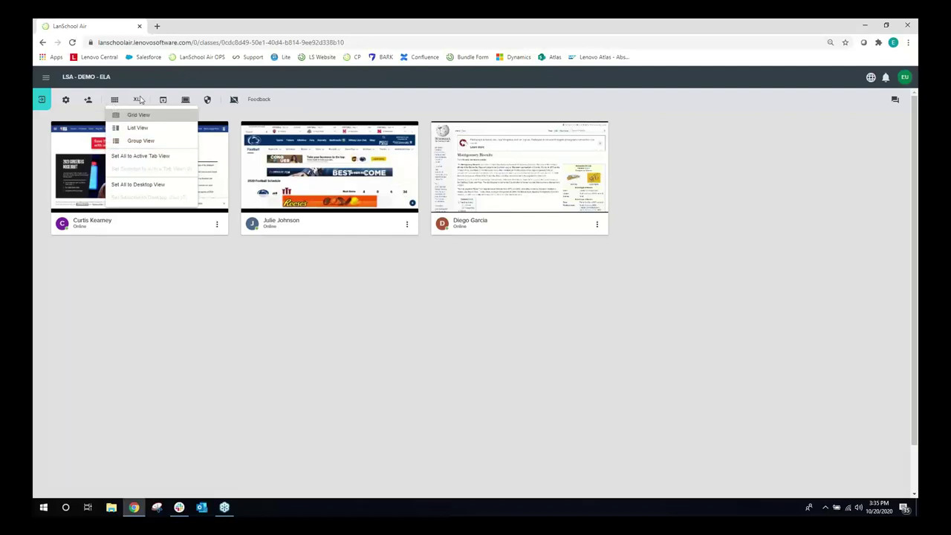
click(139, 101)
click(139, 101)
click(280, 320)
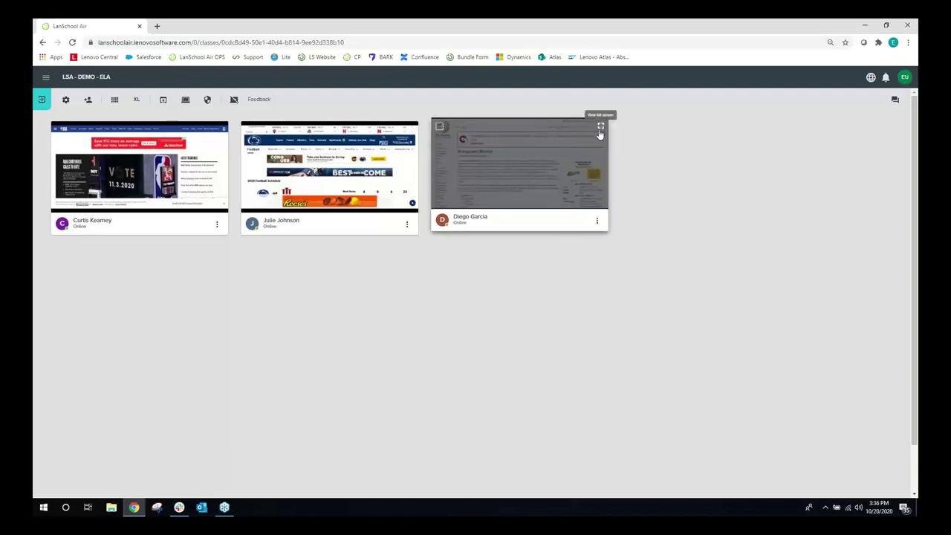
click(600, 131)
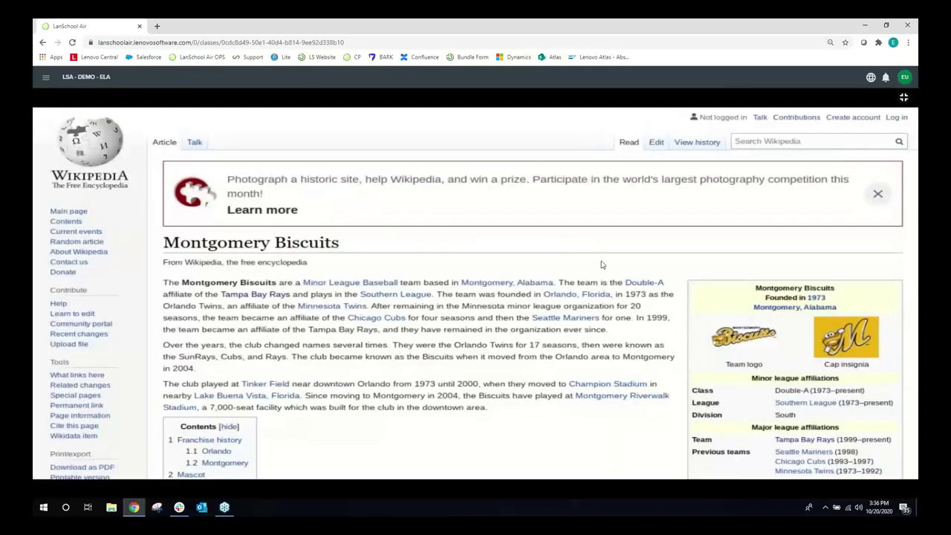
click(904, 99)
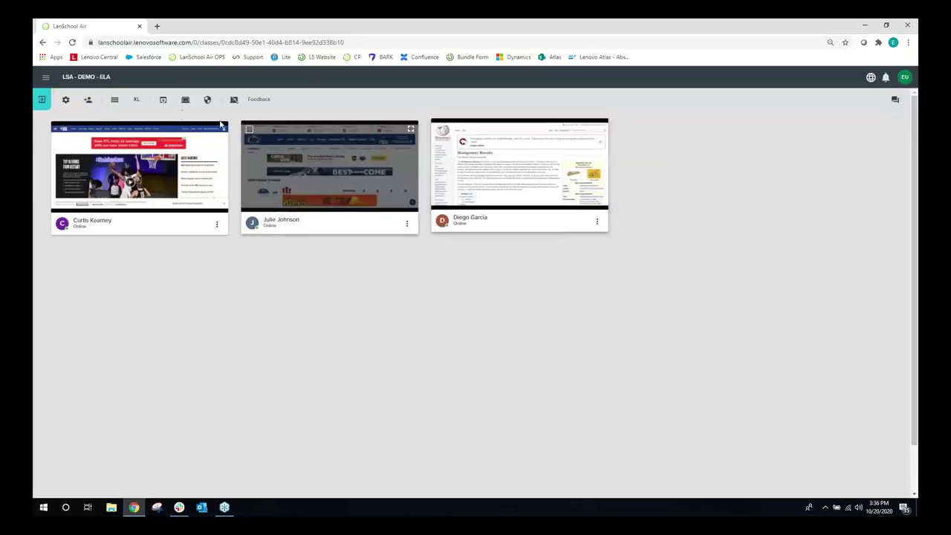
click(114, 99)
Show the ELA class in List View, checking the nfl.com tab's action menu and toggling Grid View
click(134, 128)
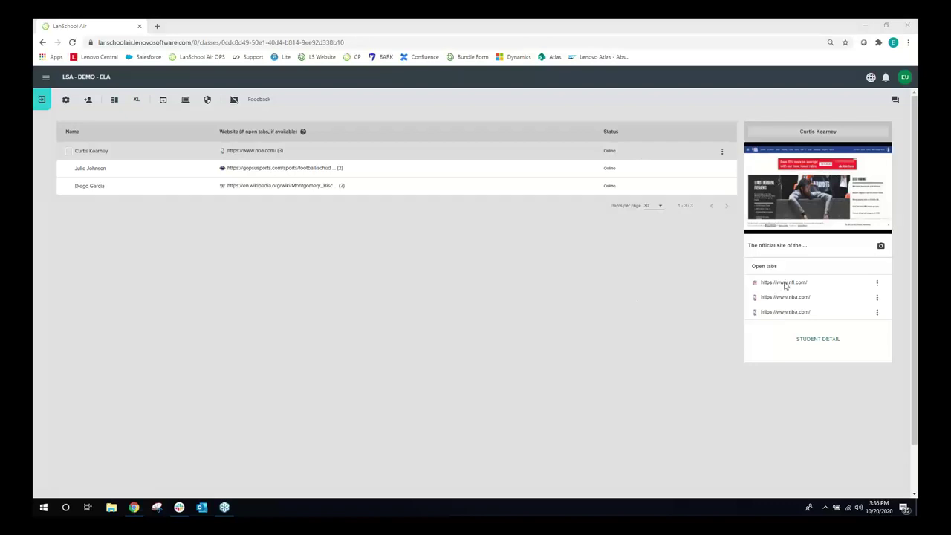
click(878, 287)
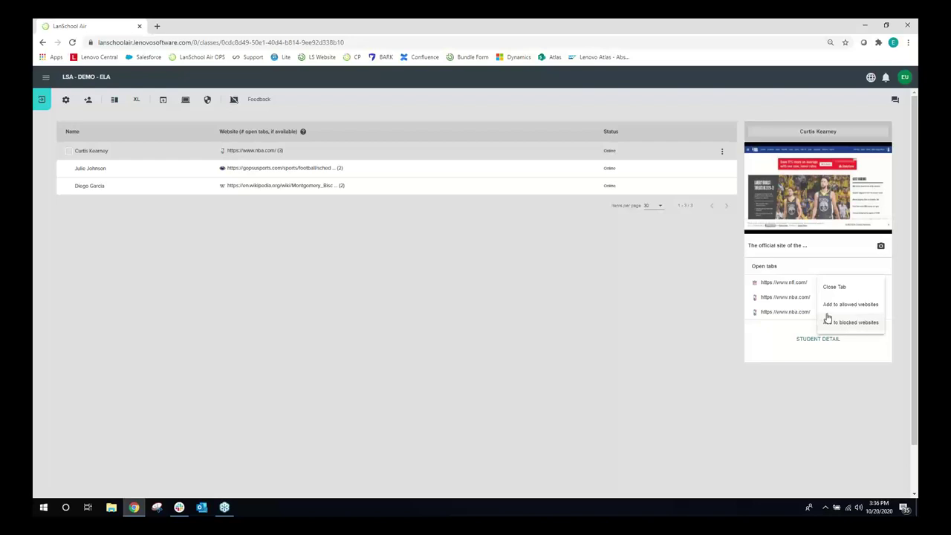
click(686, 269)
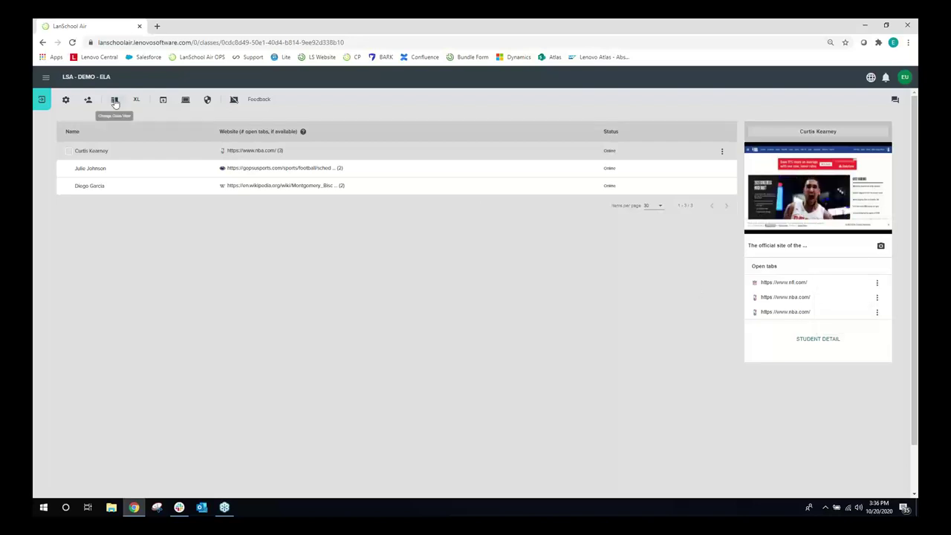
click(114, 100)
click(127, 113)
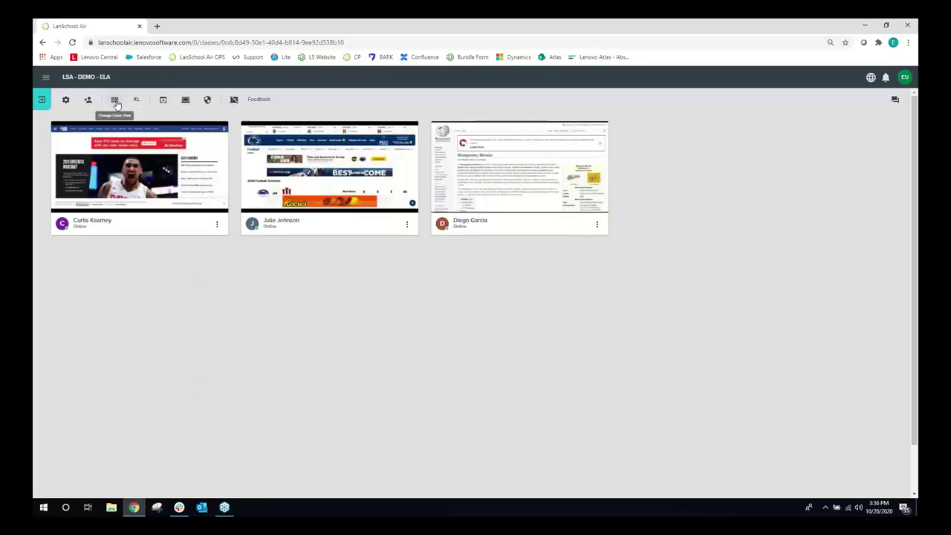
click(115, 100)
click(124, 127)
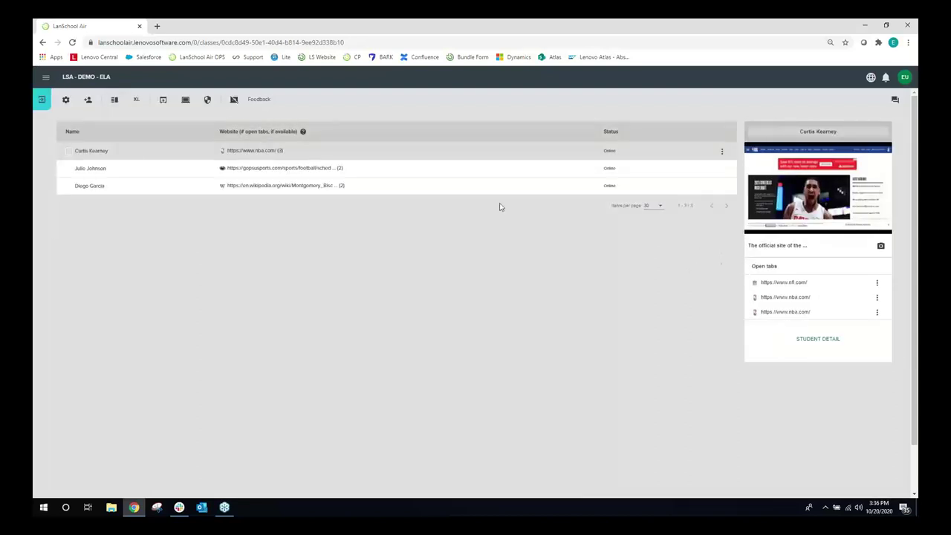
Close the nhl.com tab on the second student's computer, then return to the first student
click(122, 172)
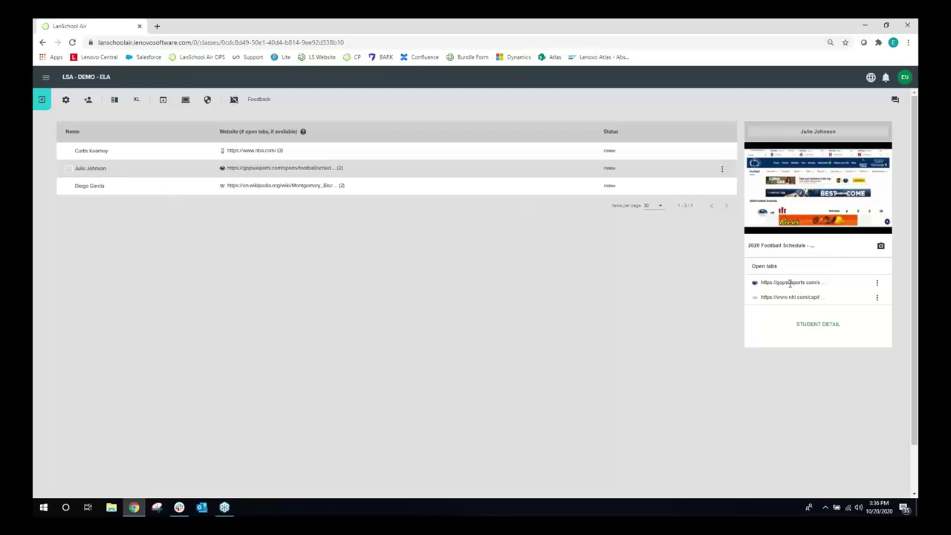
click(877, 298)
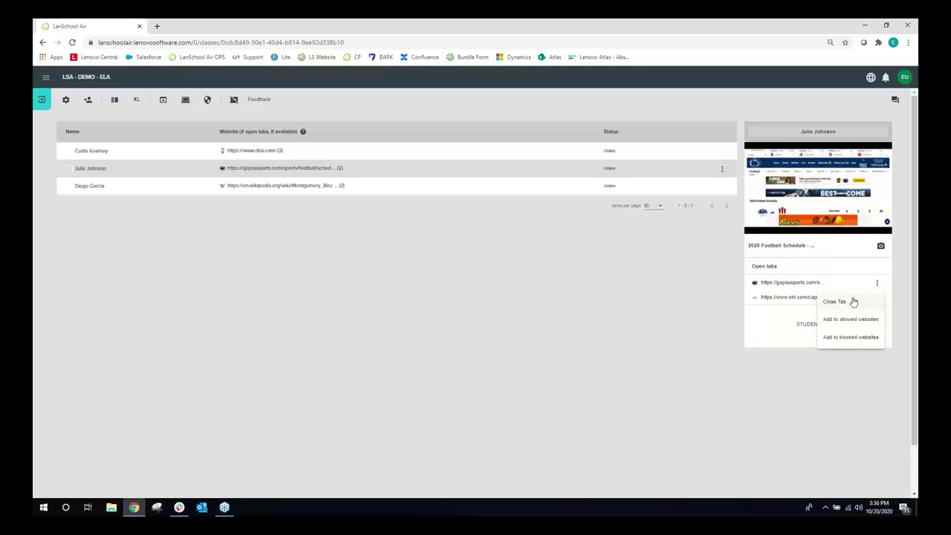
click(852, 301)
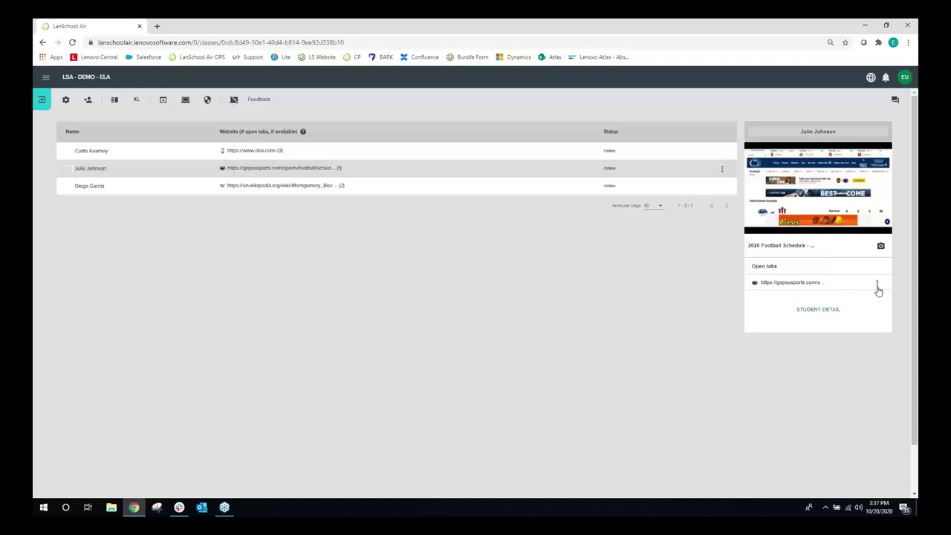
click(101, 155)
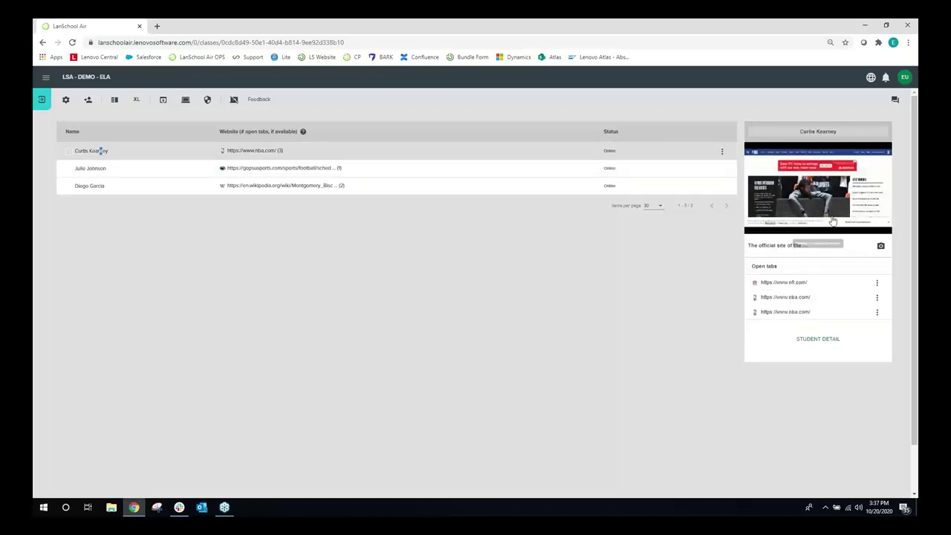
click(851, 173)
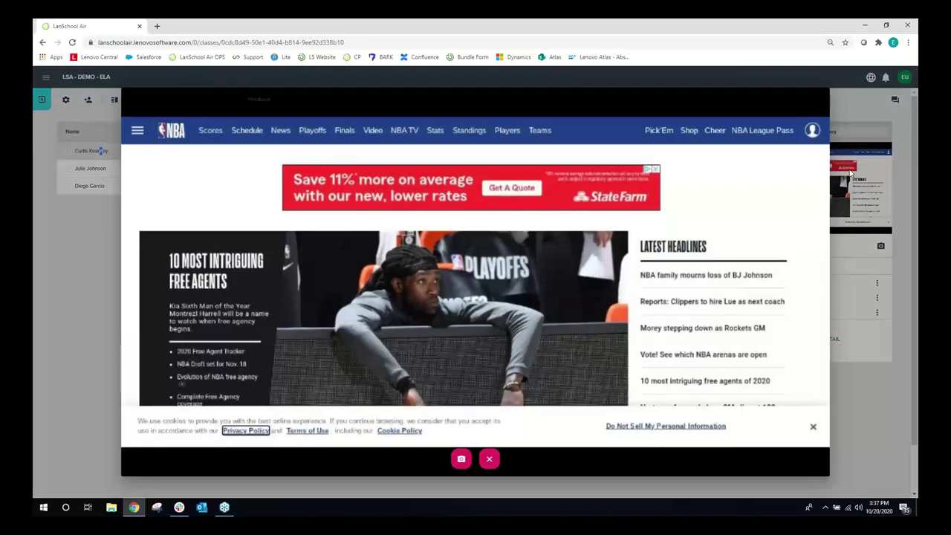
click(489, 461)
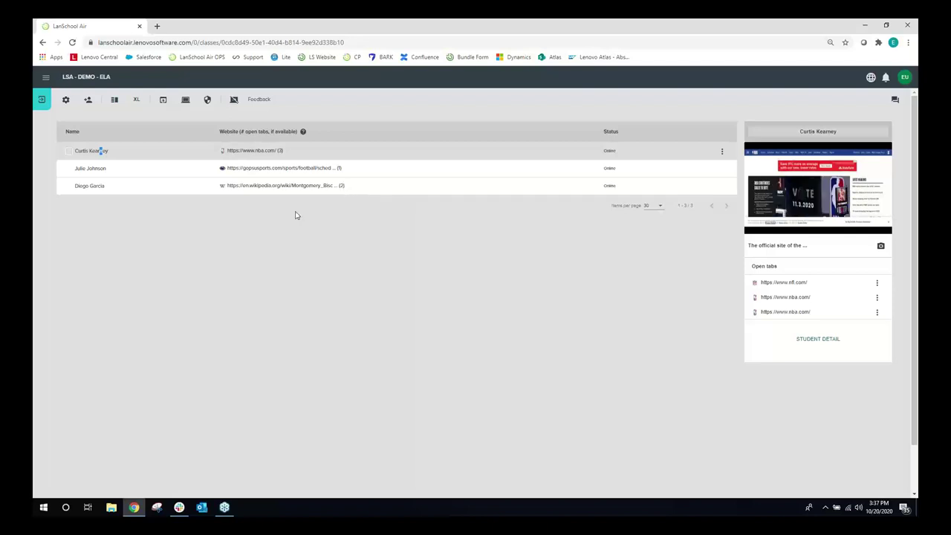
Switch the ELA class back to Grid View with live student screen thumbnails
click(114, 100)
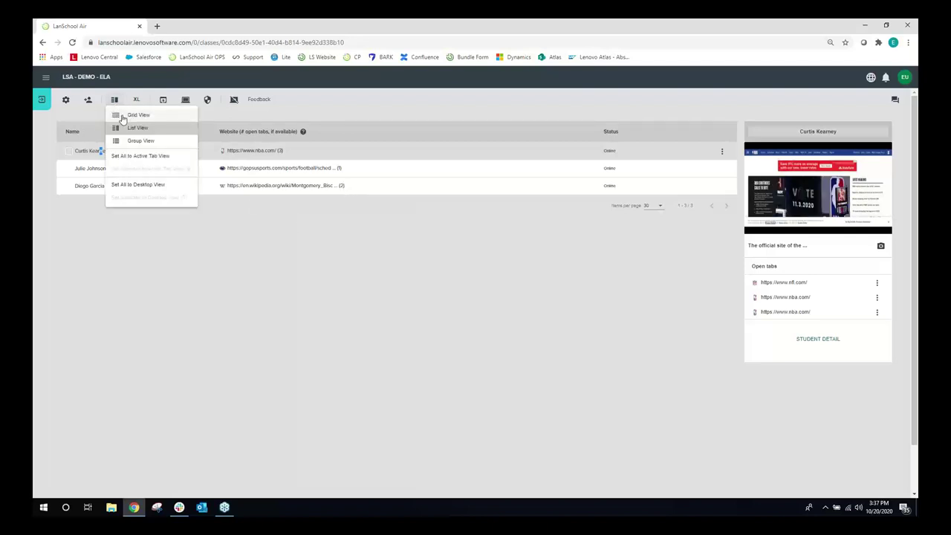
click(120, 119)
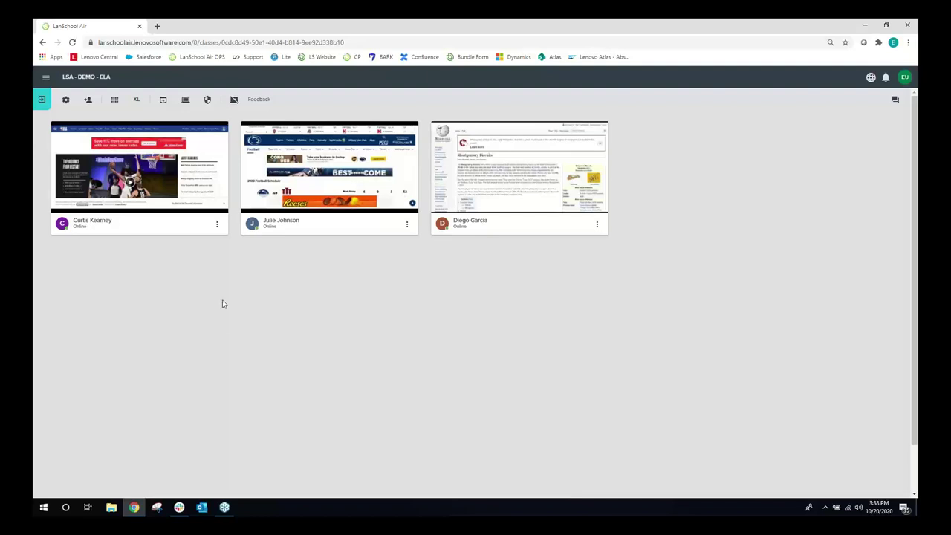
click(164, 100)
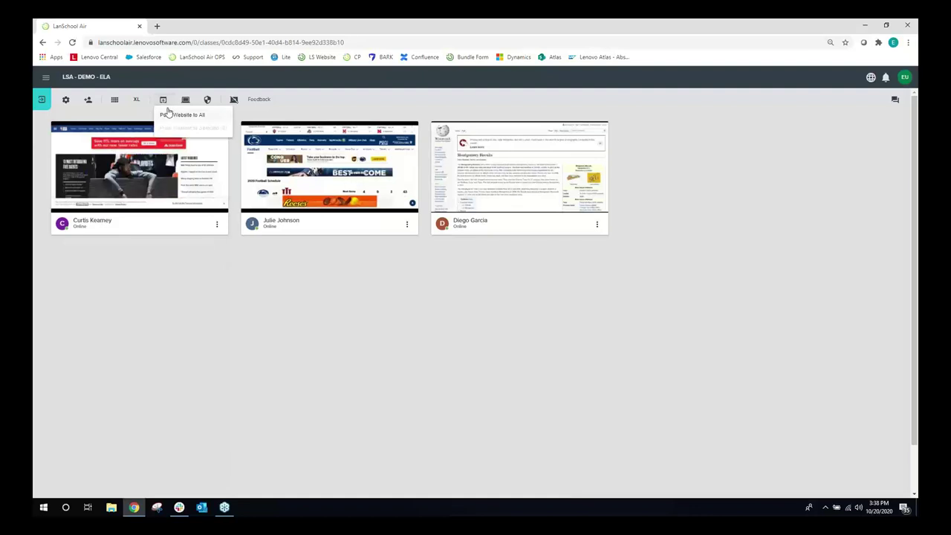
Push khanacademy.org to all students using Push Website to All and load it
click(182, 115)
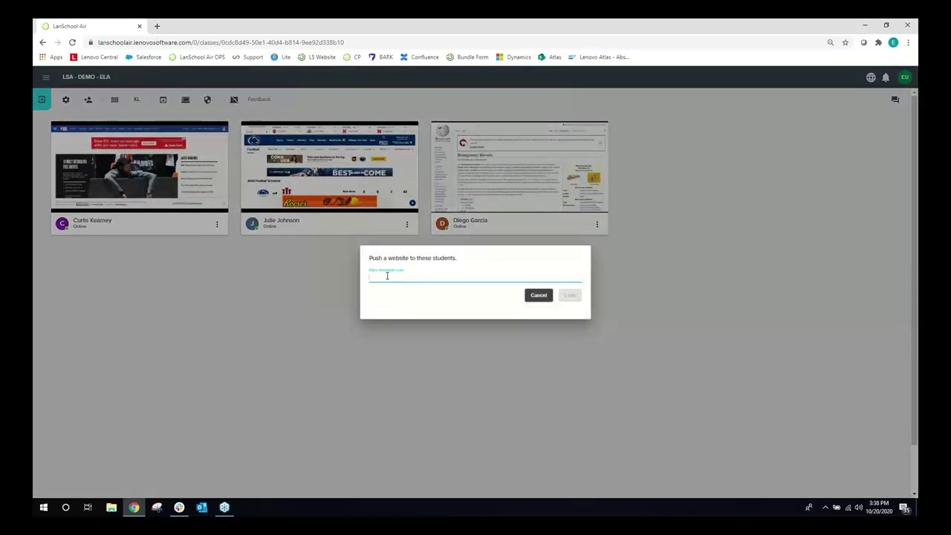
text(kh)
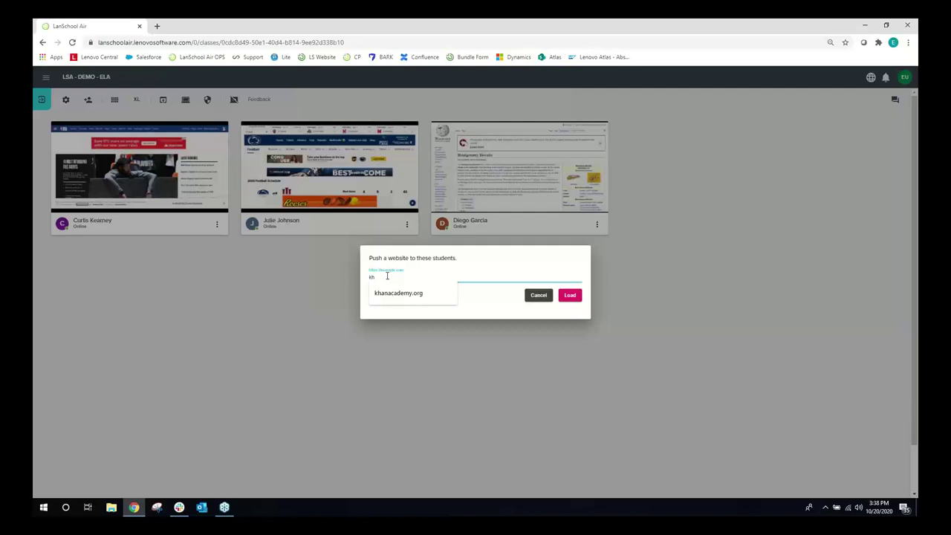
click(433, 294)
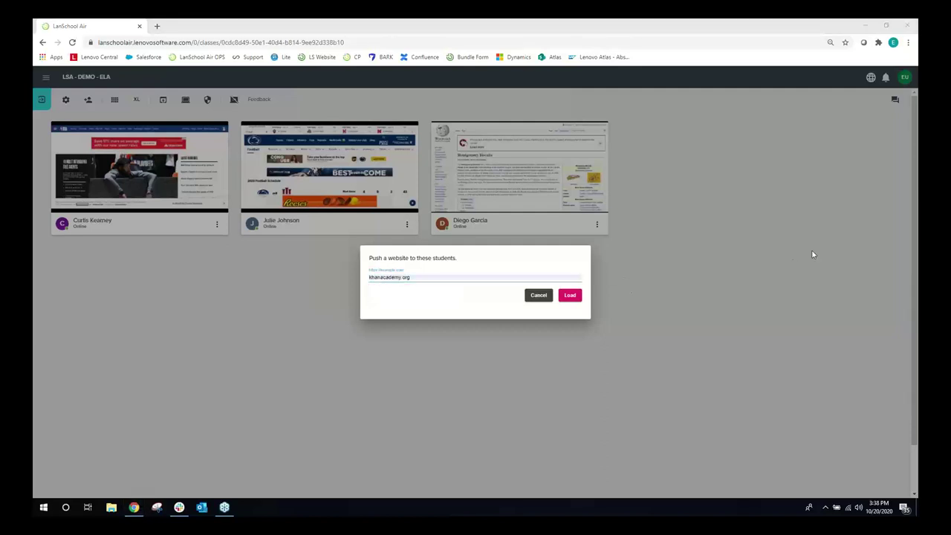
click(570, 298)
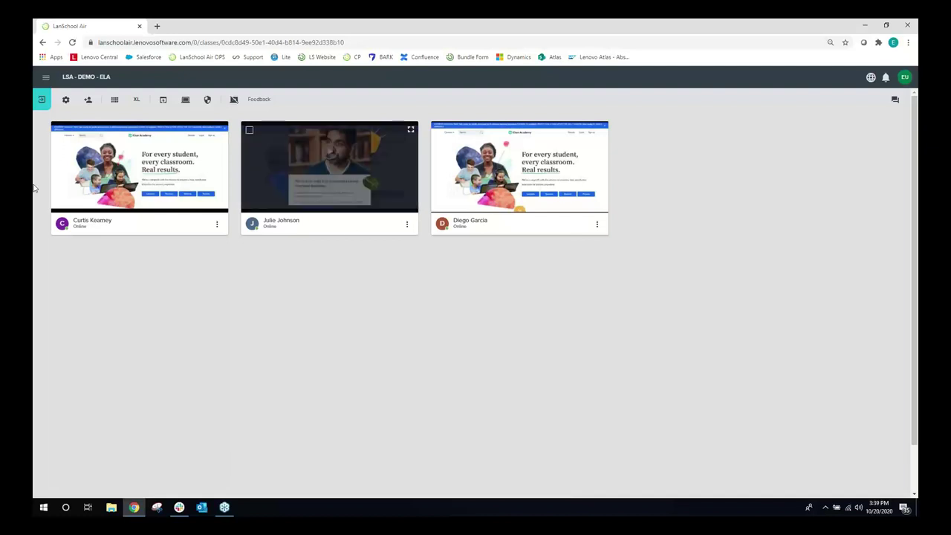
mouse_move(175, 156)
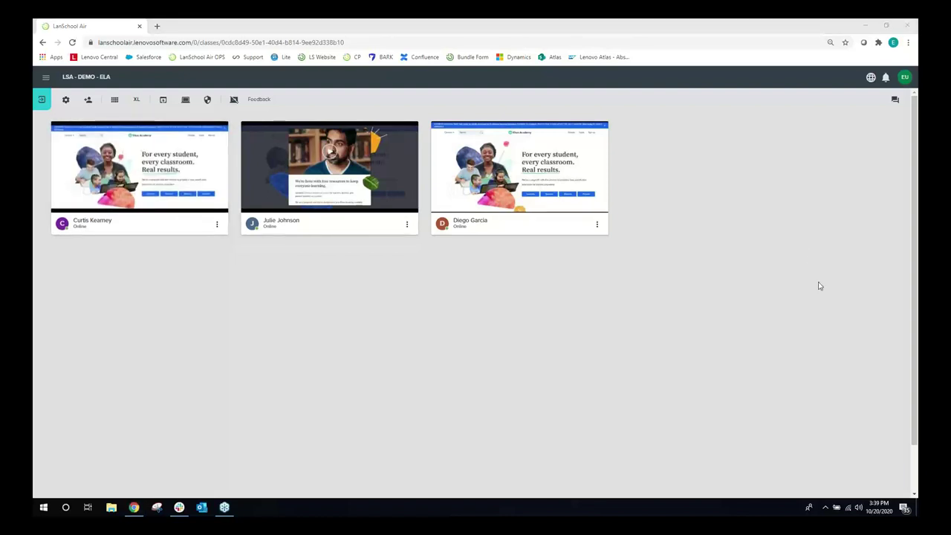
click(604, 310)
Open the chat panel and the private conversation with the student who asked for help
click(894, 99)
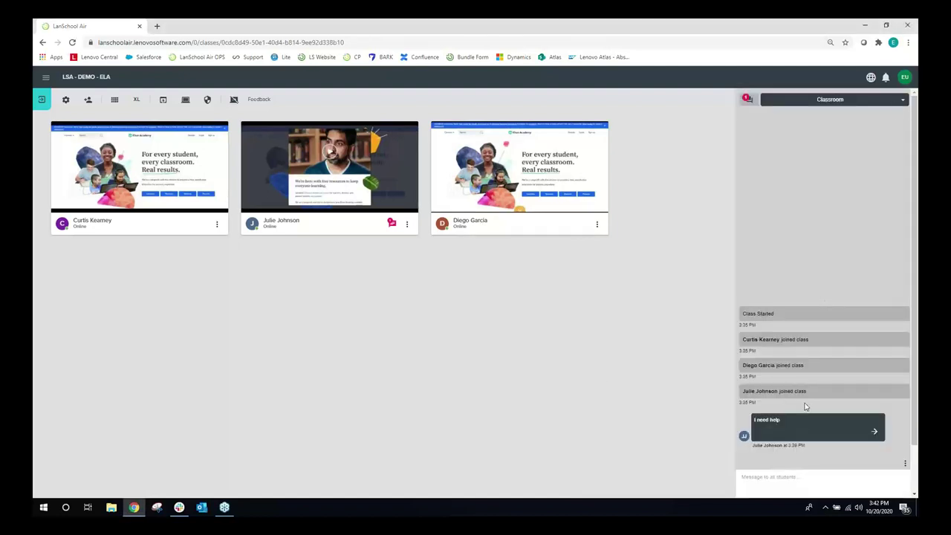
click(791, 103)
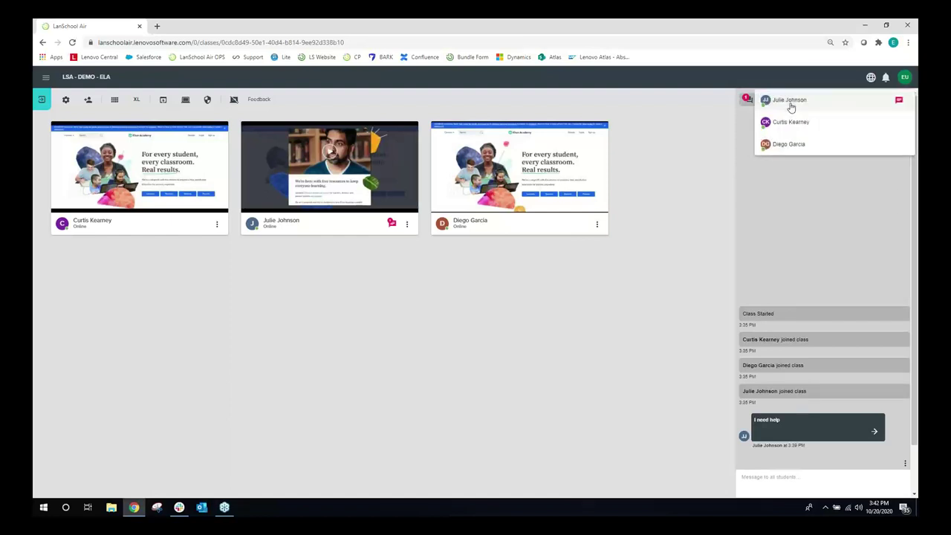
click(803, 173)
click(806, 104)
click(806, 102)
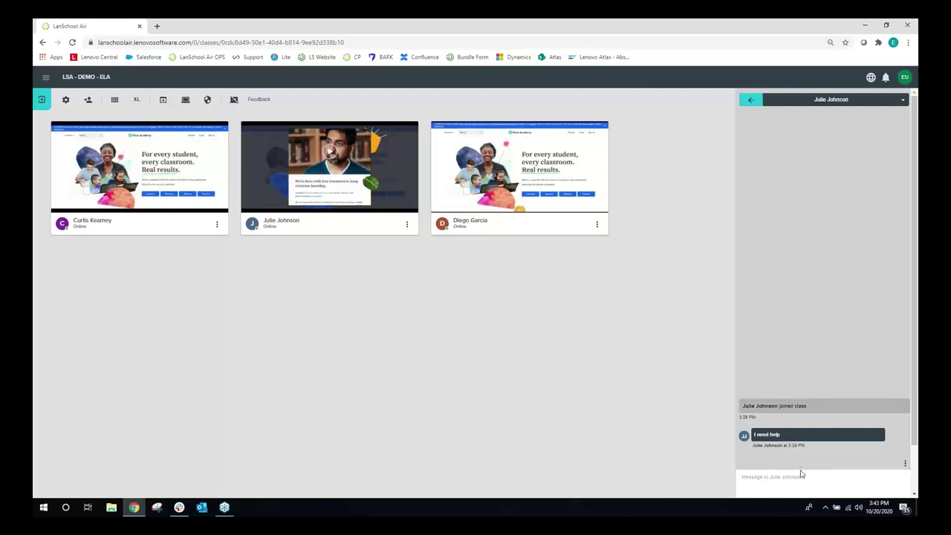
click(904, 464)
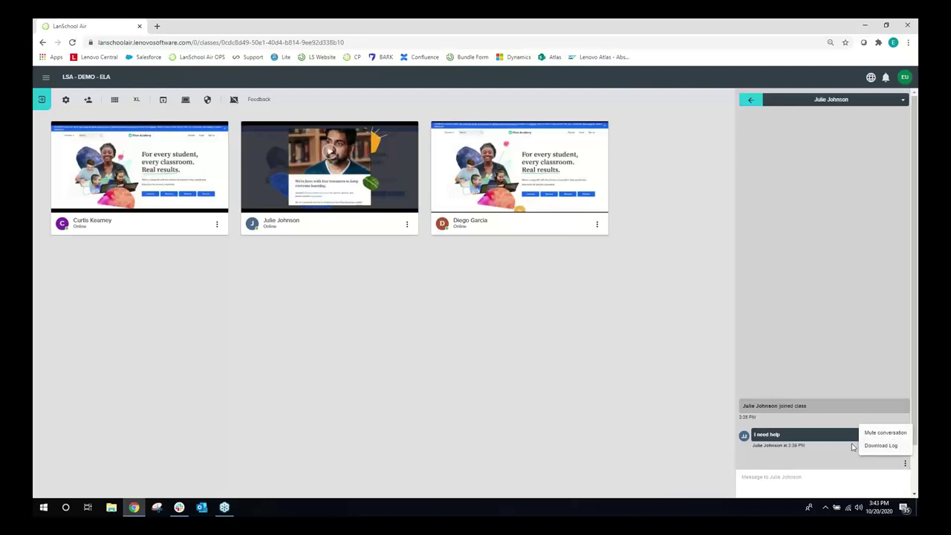
click(828, 479)
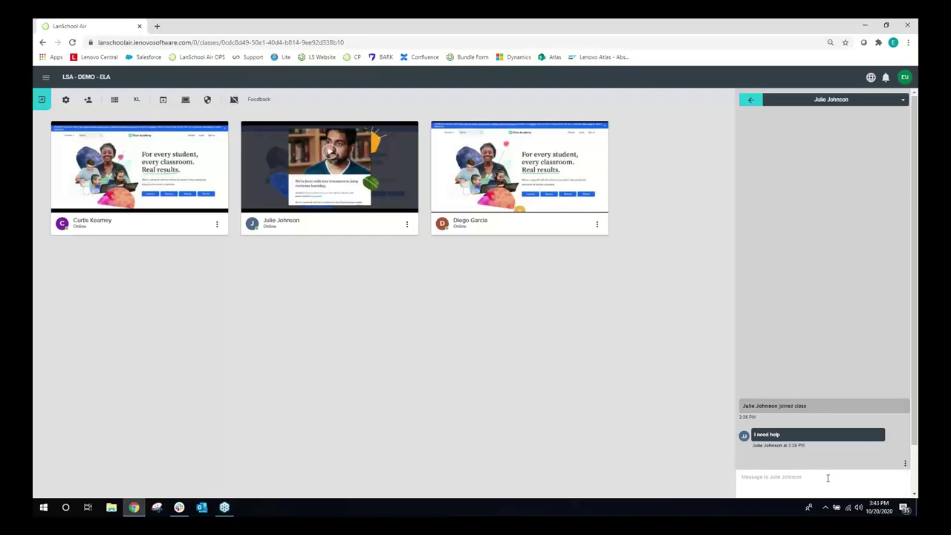
click(750, 94)
Close the chat, limit websites for all students, and view one student's blocked-website screen full-size
click(749, 95)
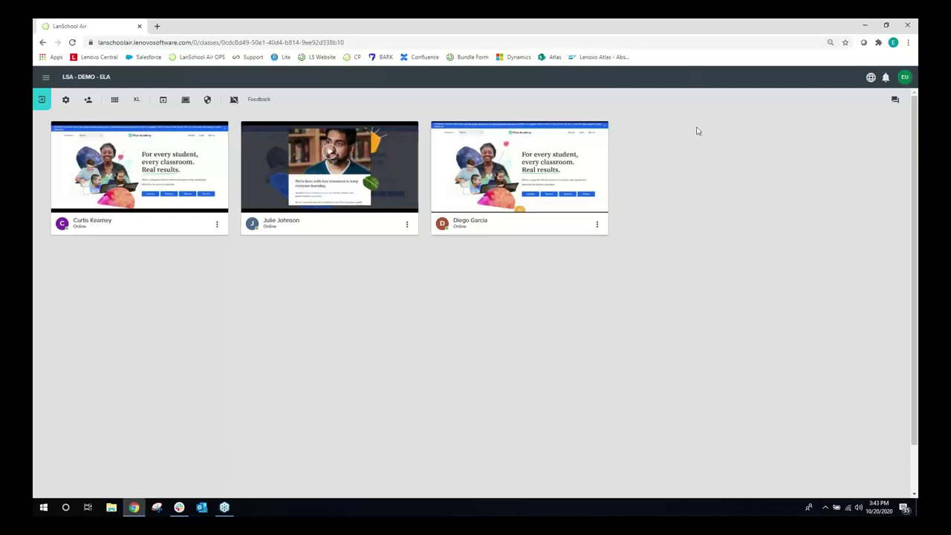
click(210, 100)
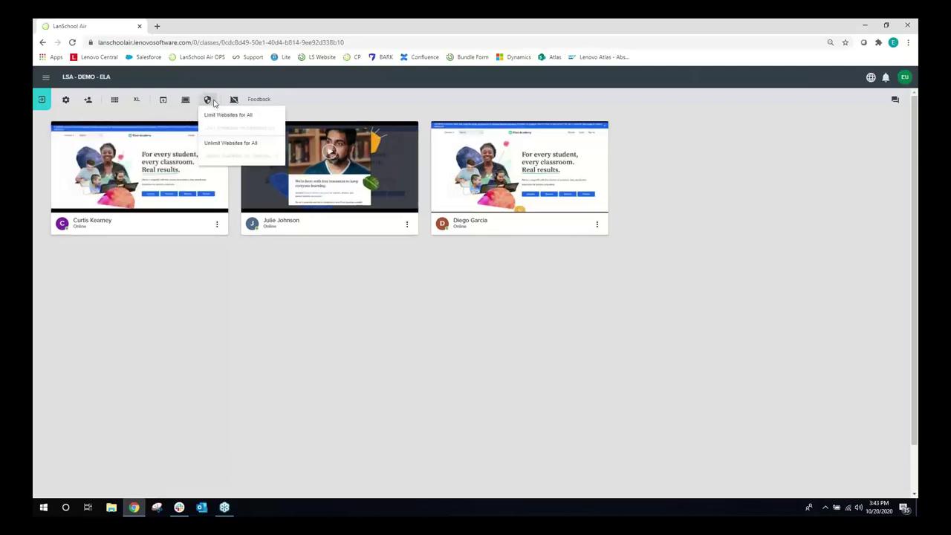
click(216, 116)
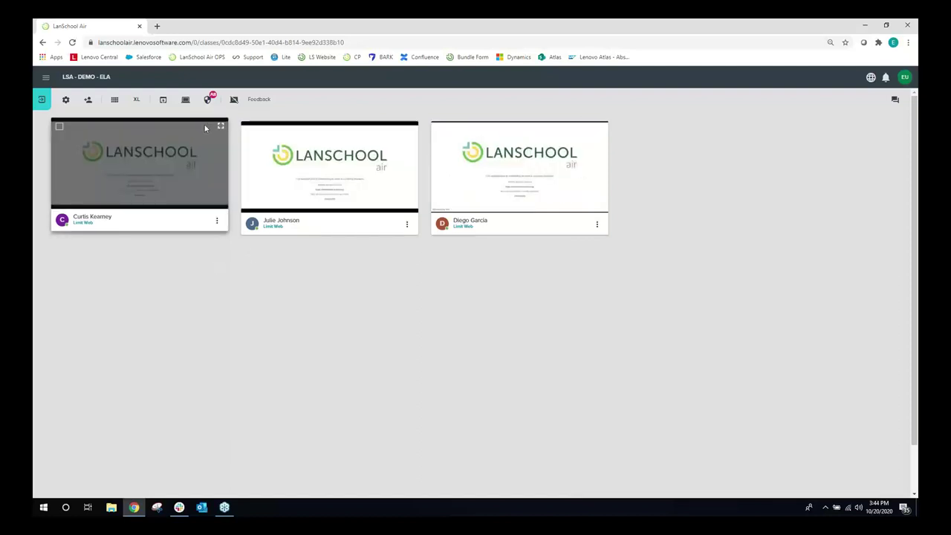
click(221, 127)
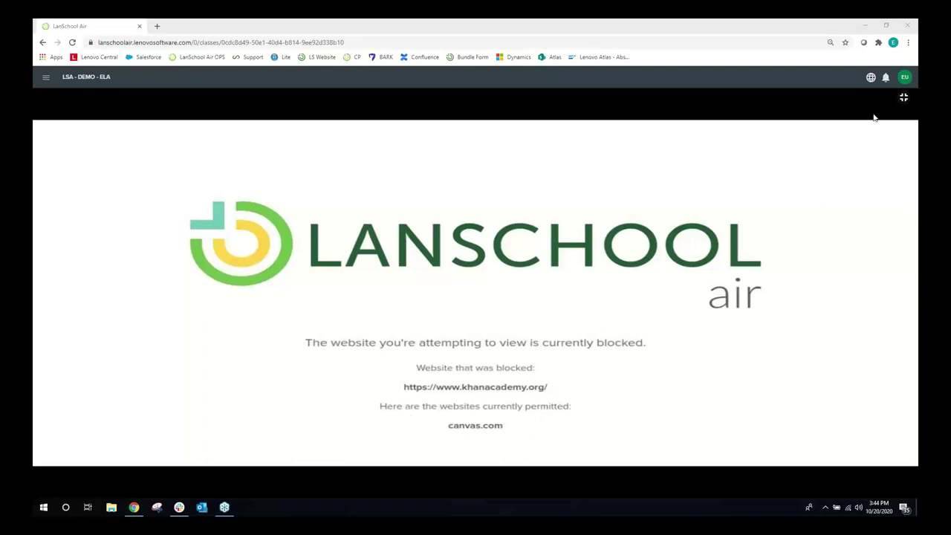
Exit full screen and unlimit websites for all three ELA students so they show Online
click(906, 98)
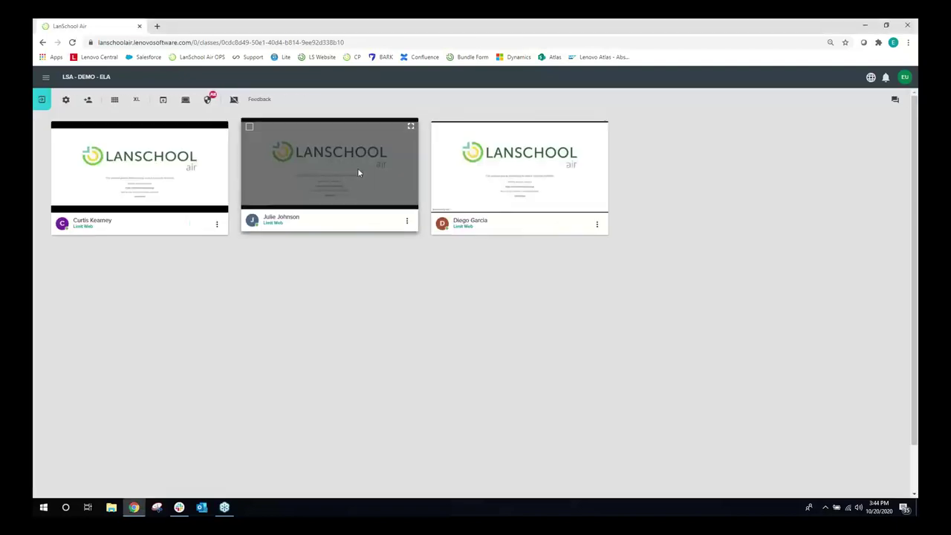
click(211, 100)
click(221, 142)
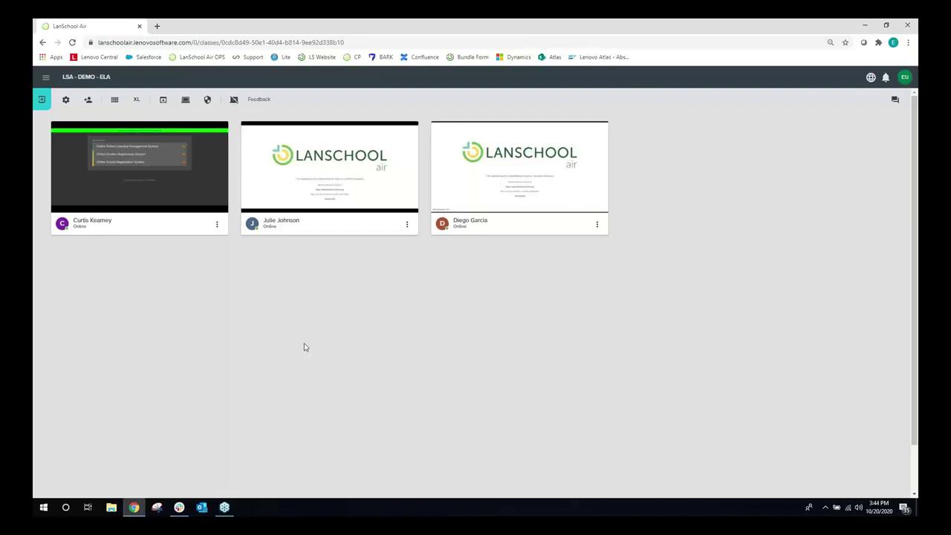
click(42, 102)
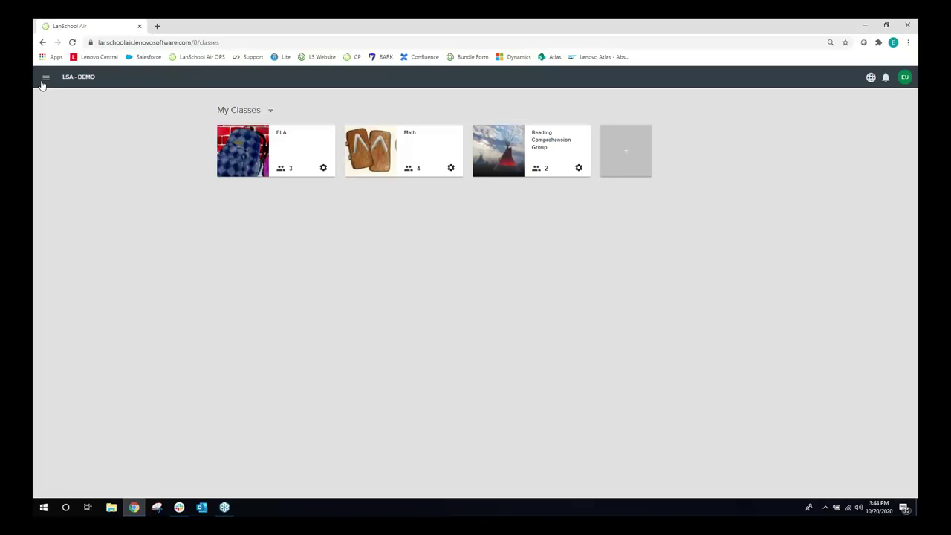
click(45, 77)
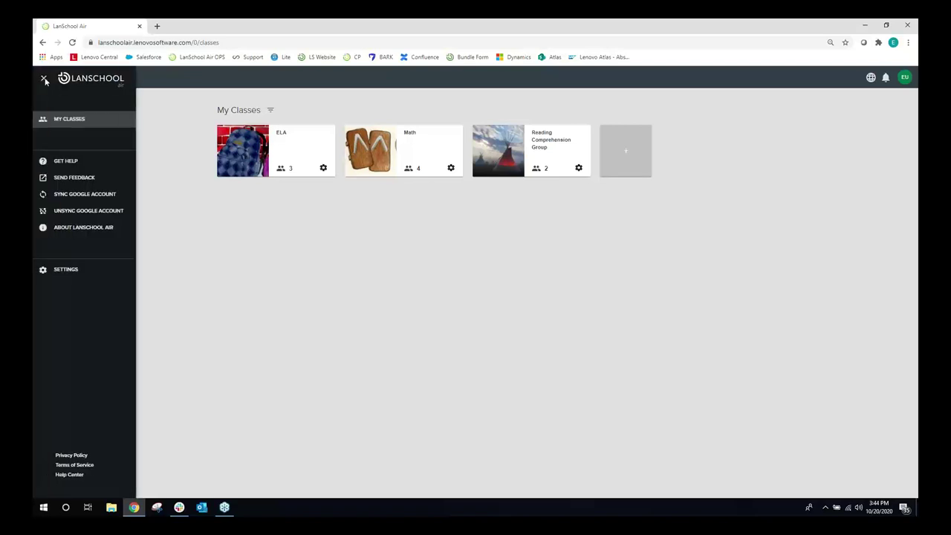
click(57, 271)
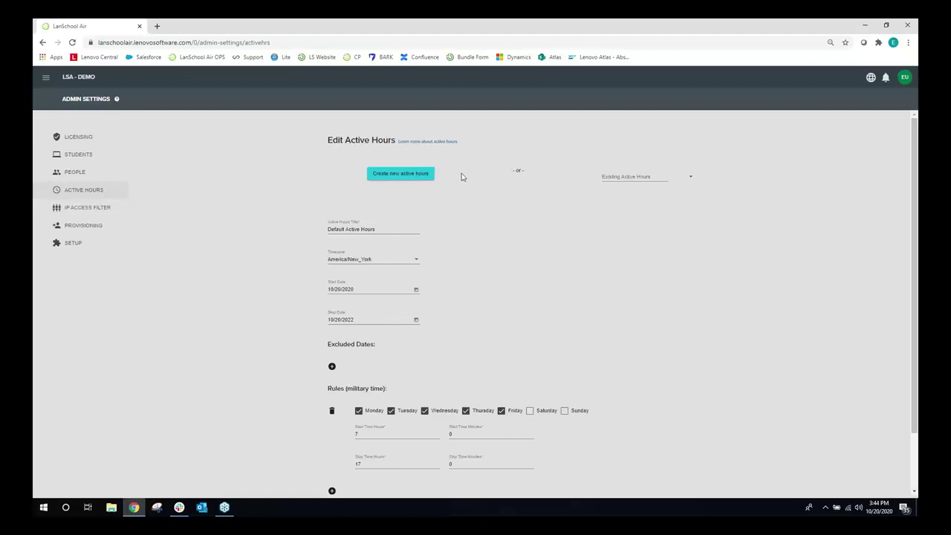
scroll(461, 177, down, 1)
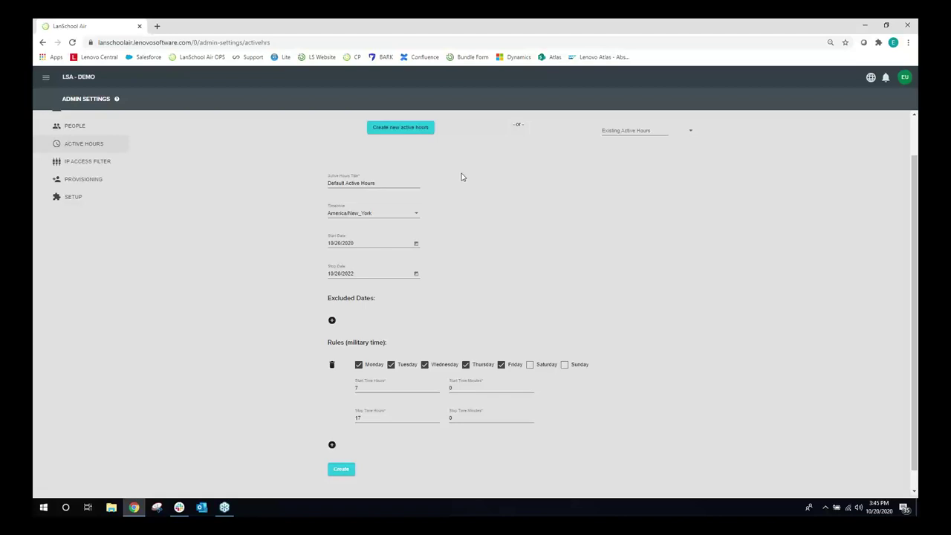
scroll(460, 177, up, 1)
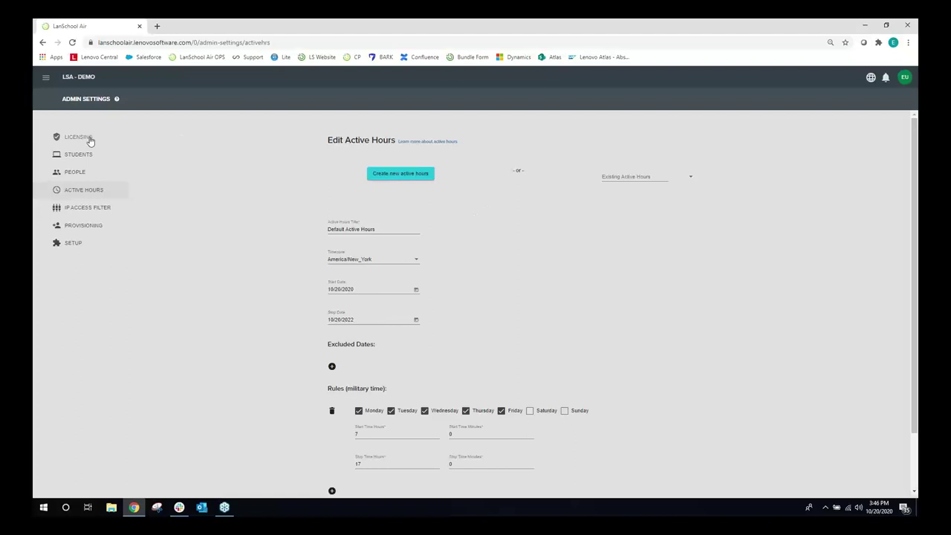
Open Admin Settings SETUP and scroll to Device Platforms and Classroom Management
click(72, 247)
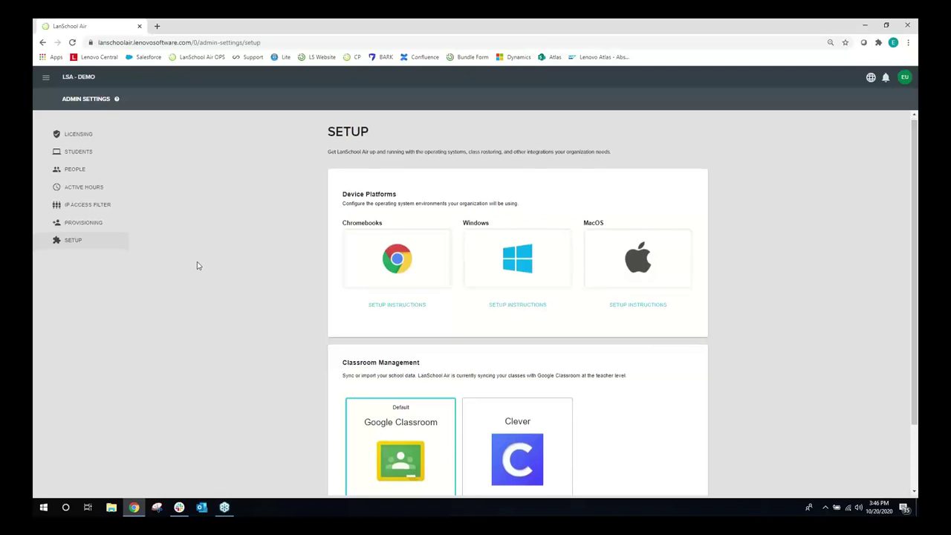
scroll(197, 265, down, 1)
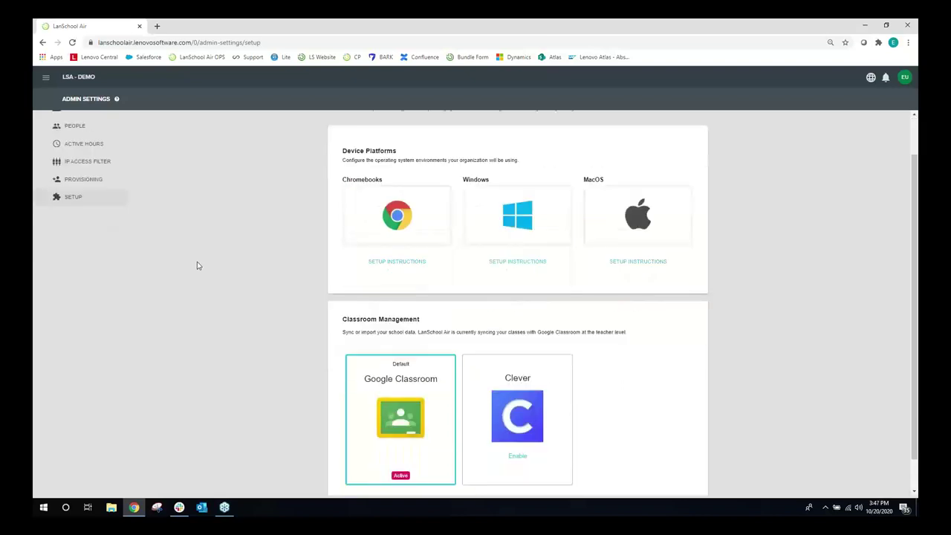
Glance at the Chromebook setup steps, then return to Setup and review Google Classroom and Clever
click(398, 263)
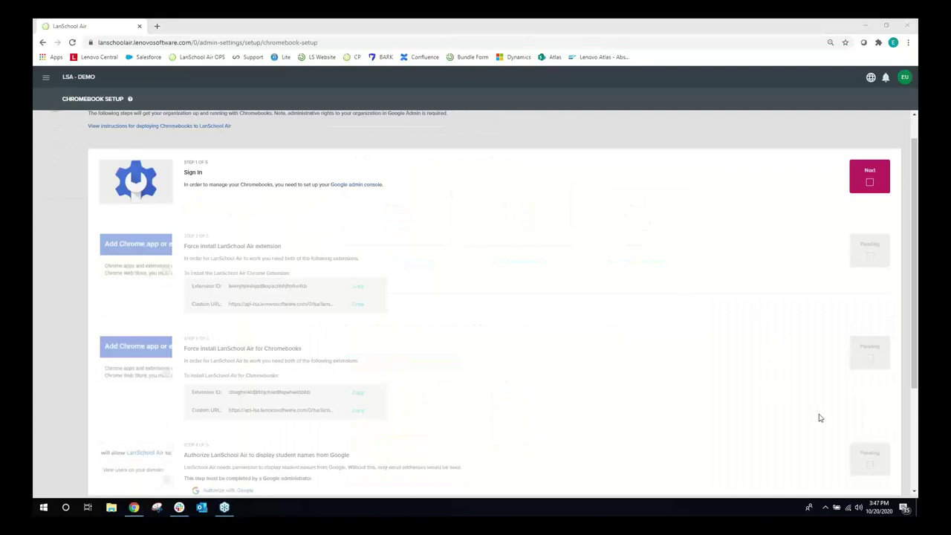
scroll(446, 312, up, 1)
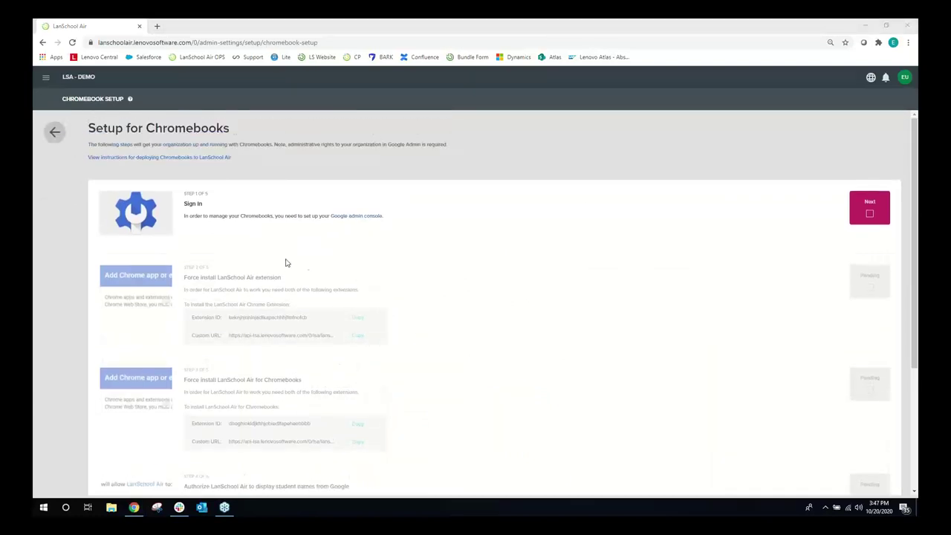
click(56, 132)
scroll(424, 304, down, 2)
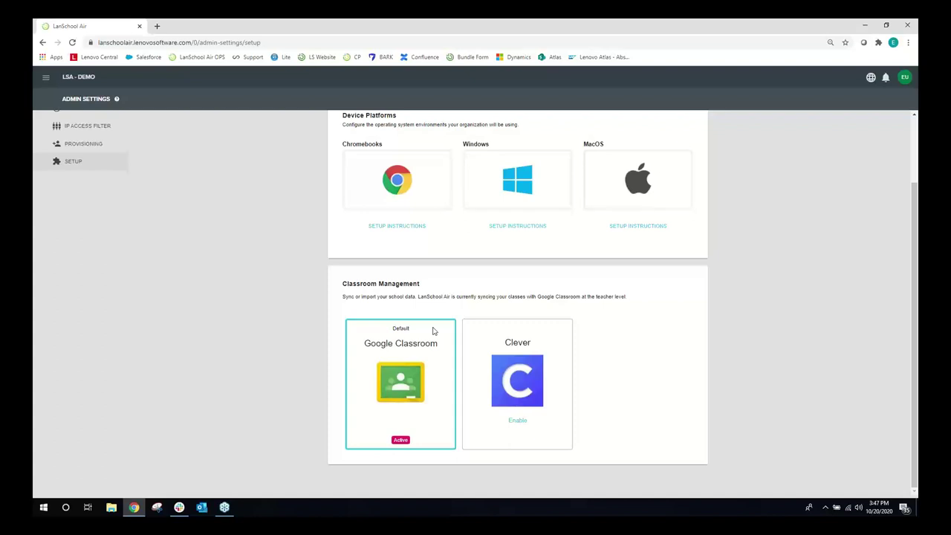
scroll(431, 329, up, 1)
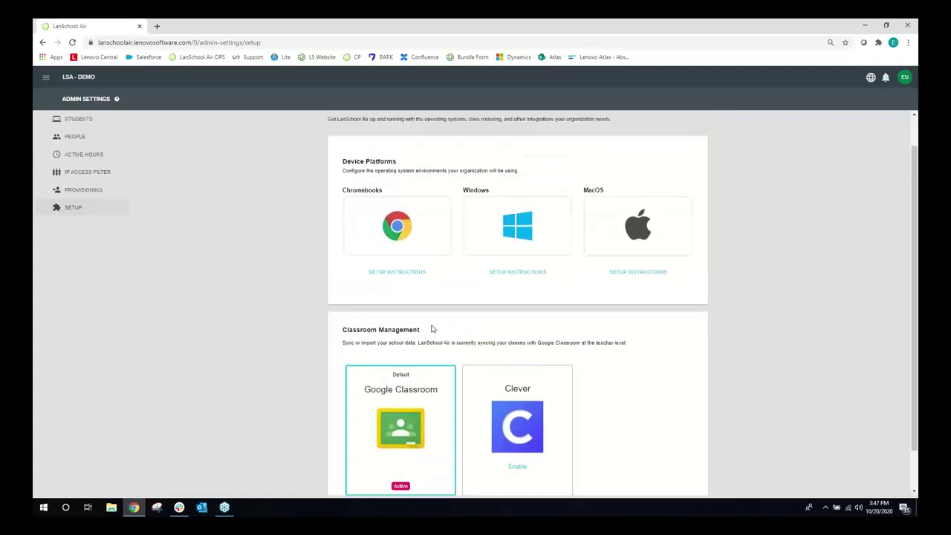
Browse the Chromebook setup steps and open the Chromebook deployment help article in a new tab
click(404, 272)
scroll(404, 281, down, 5)
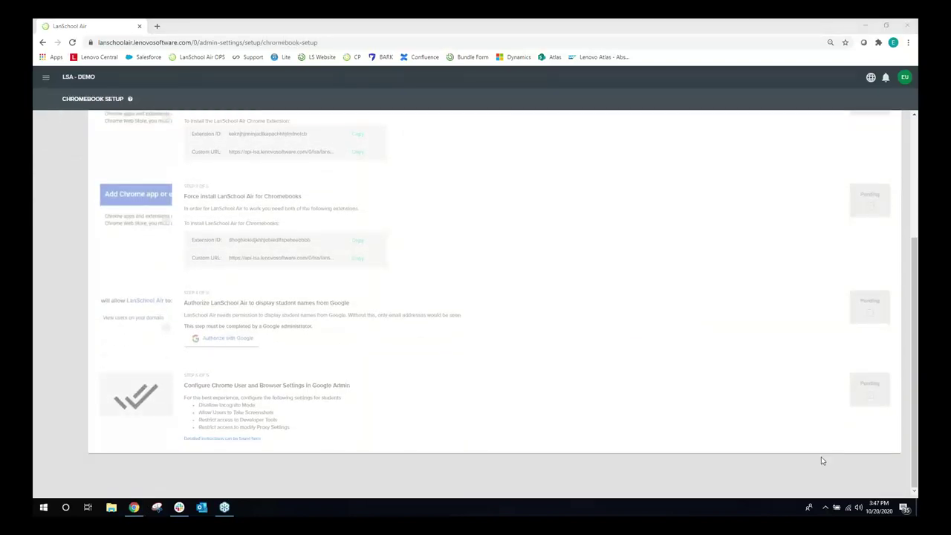
scroll(271, 427, up, 3)
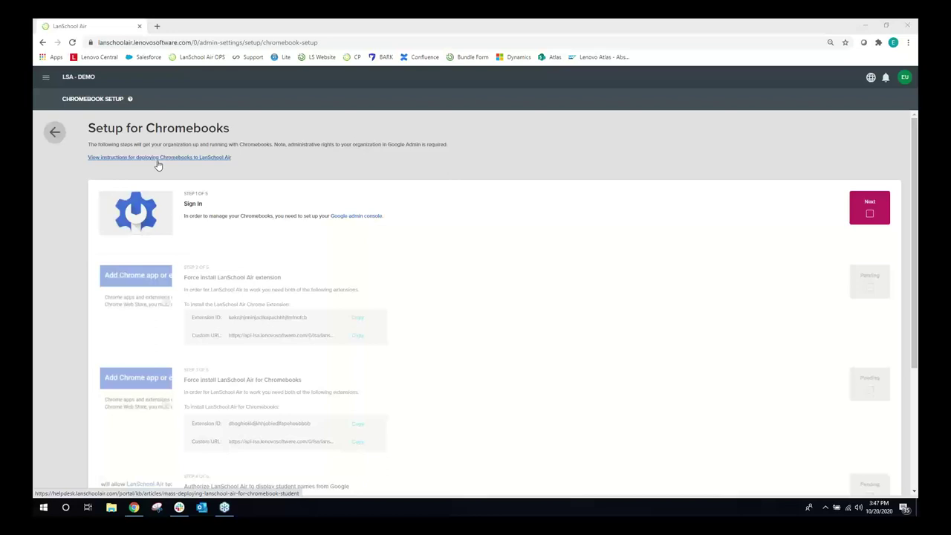
scroll(158, 165, down, 3)
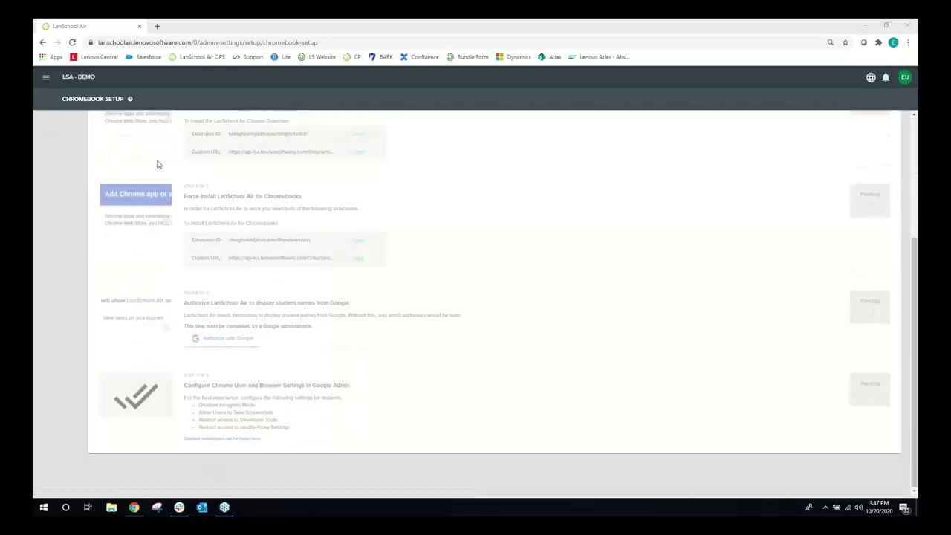
scroll(158, 165, up, 3)
click(156, 163)
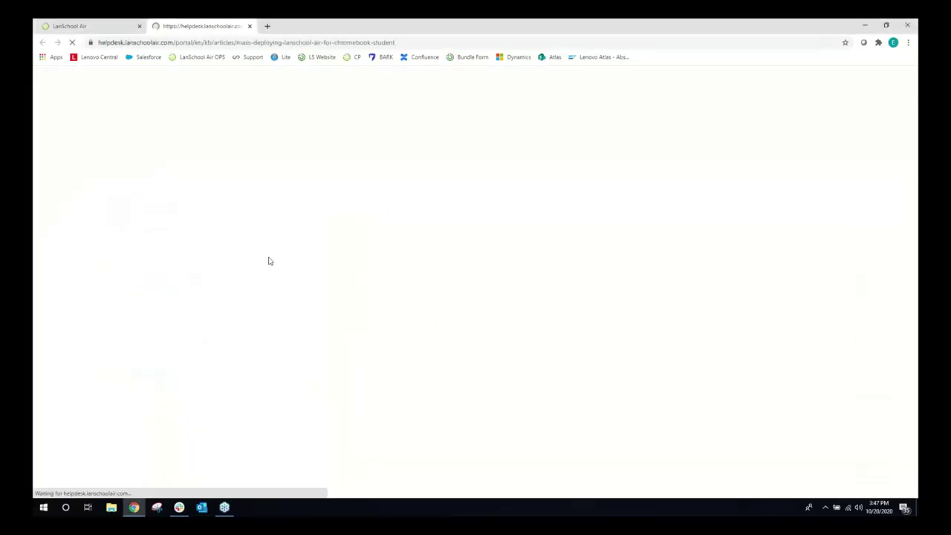
Scroll the mass-deploying Chromebook article to System Requirements, then switch back to the LanSchool Air tab
scroll(386, 295, down, 1)
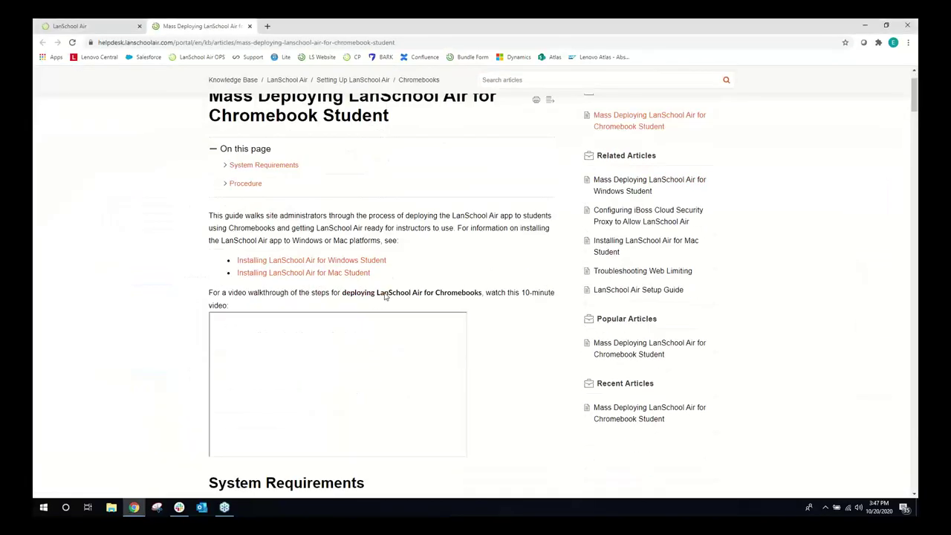
scroll(386, 295, down, 3)
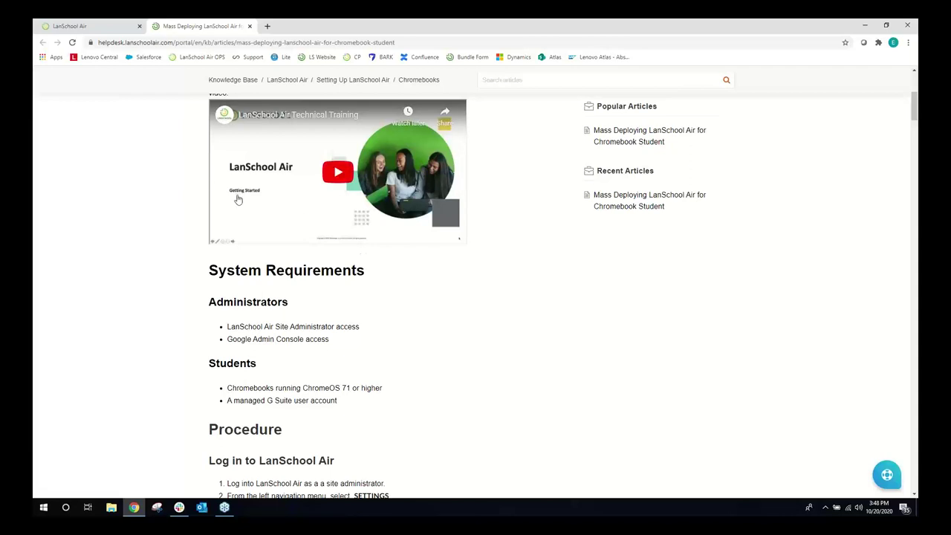
click(109, 32)
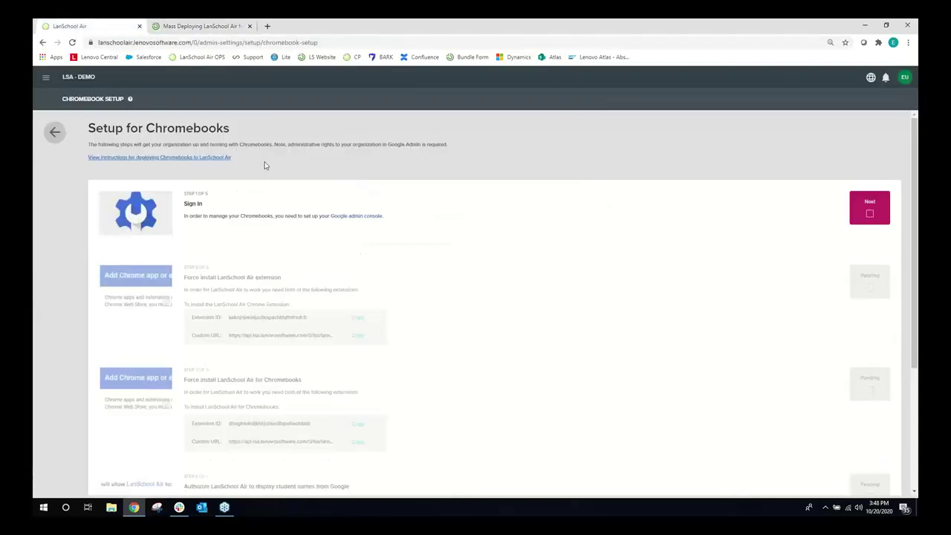
Go back to the admin Setup page and scan the Chromebooks, Windows and MacOS platforms
click(52, 129)
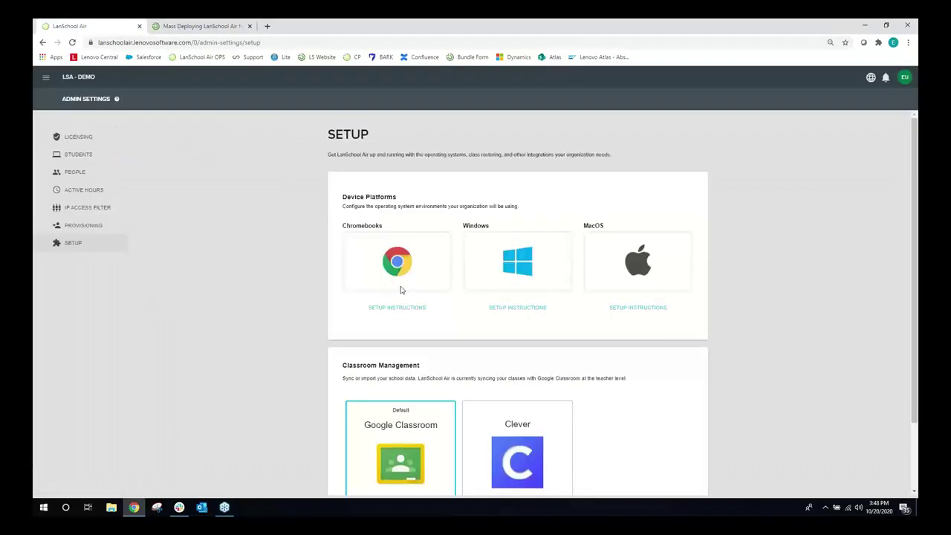
scroll(400, 290, down, 2)
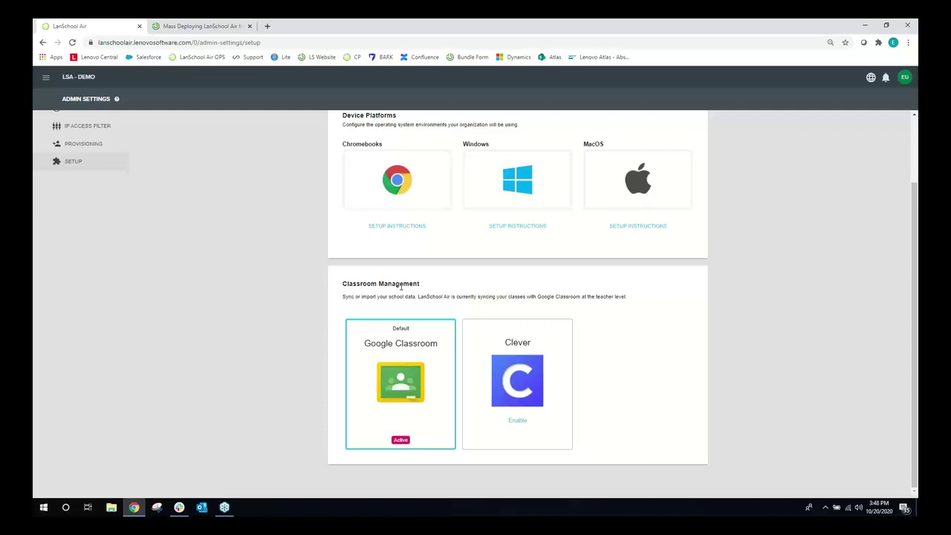
scroll(400, 288, up, 1)
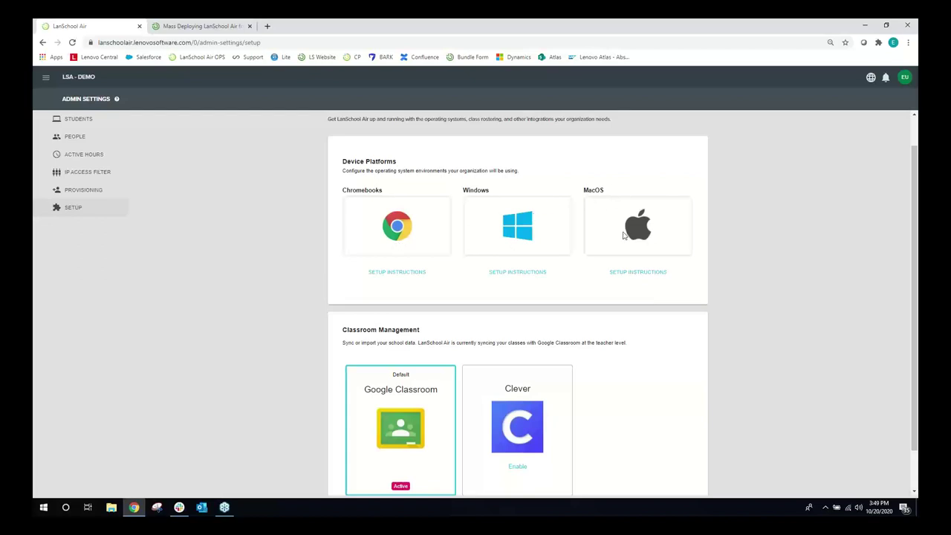
scroll(624, 254, up, 1)
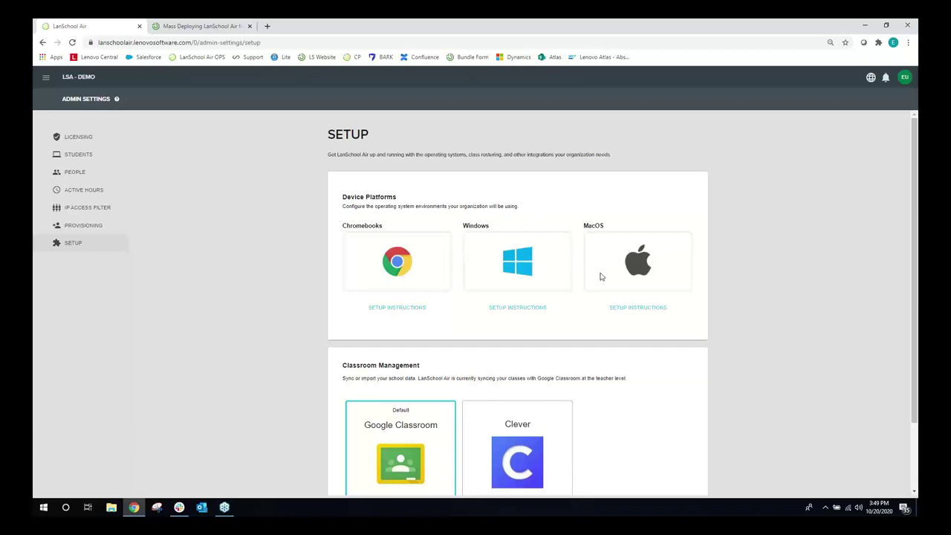
Review the Mass deploy of Windows Client steps, then return to the Setup page
click(504, 306)
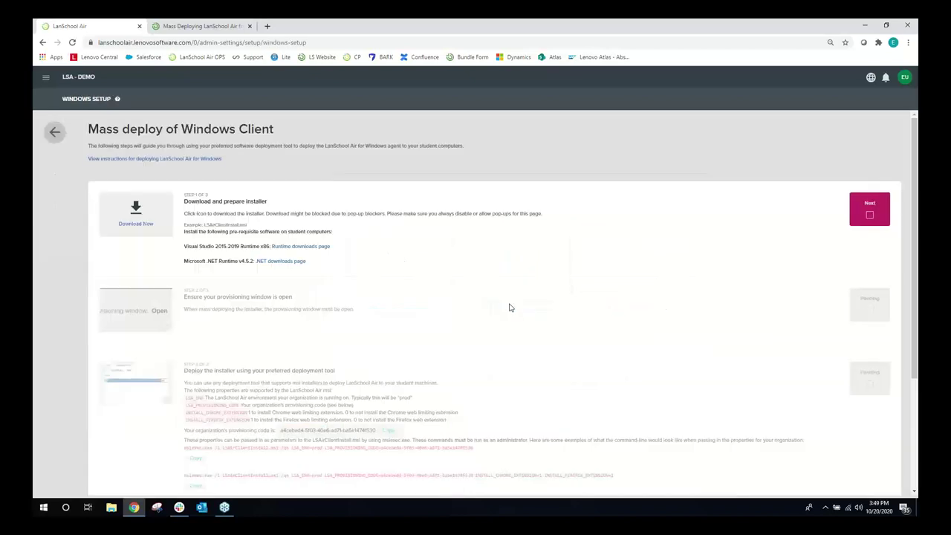
scroll(510, 307, down, 3)
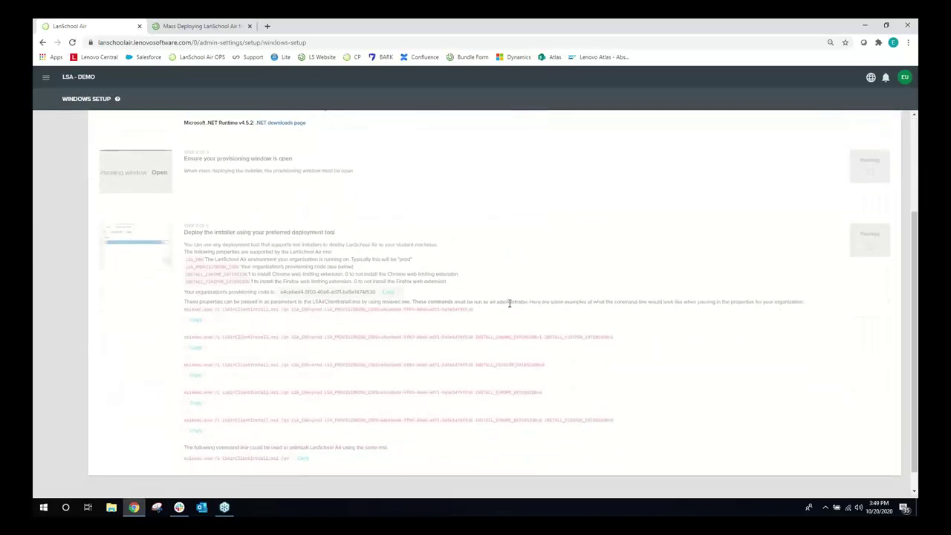
scroll(509, 305, up, 3)
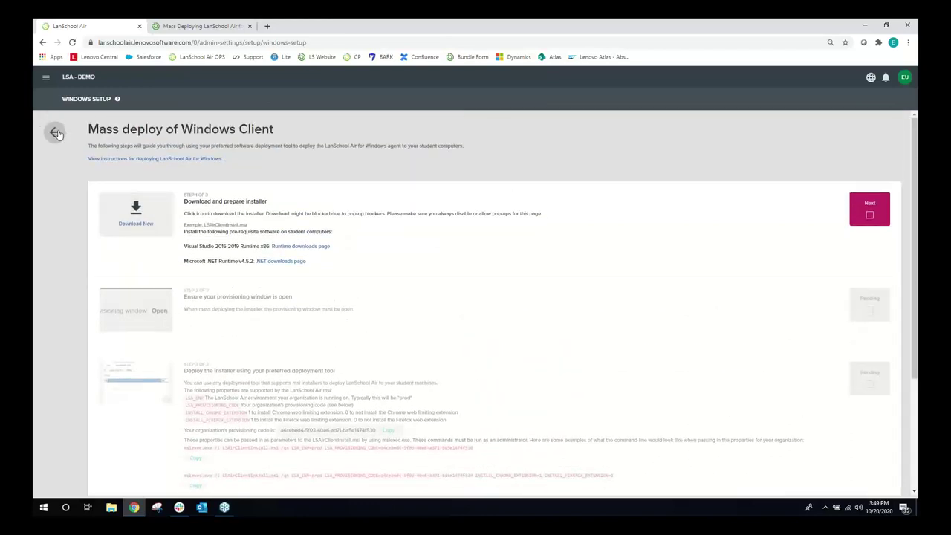
click(57, 133)
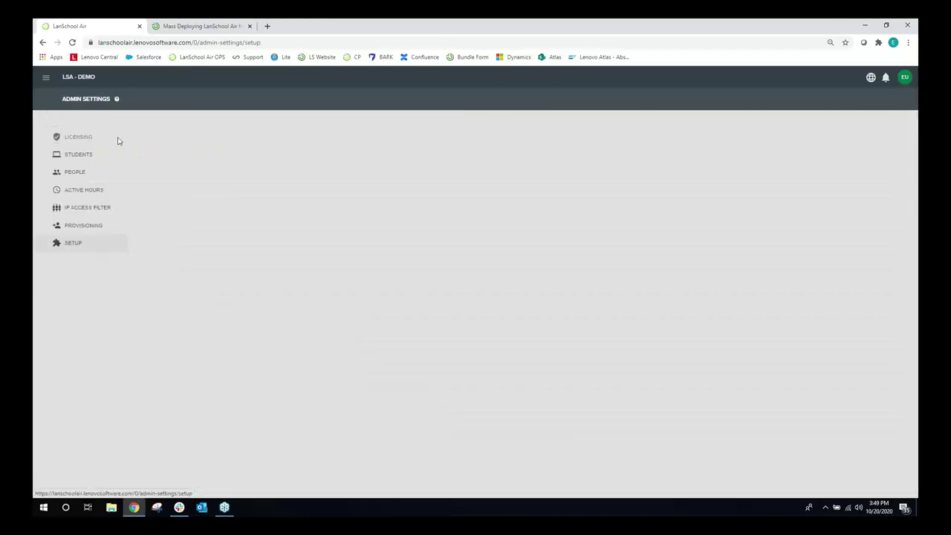
scroll(468, 347, down, 1)
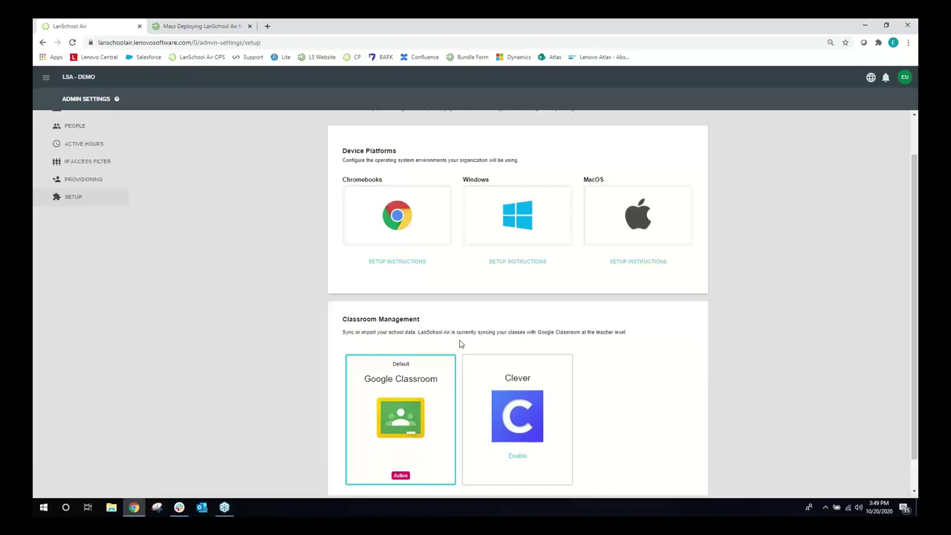
scroll(208, 222, up, 1)
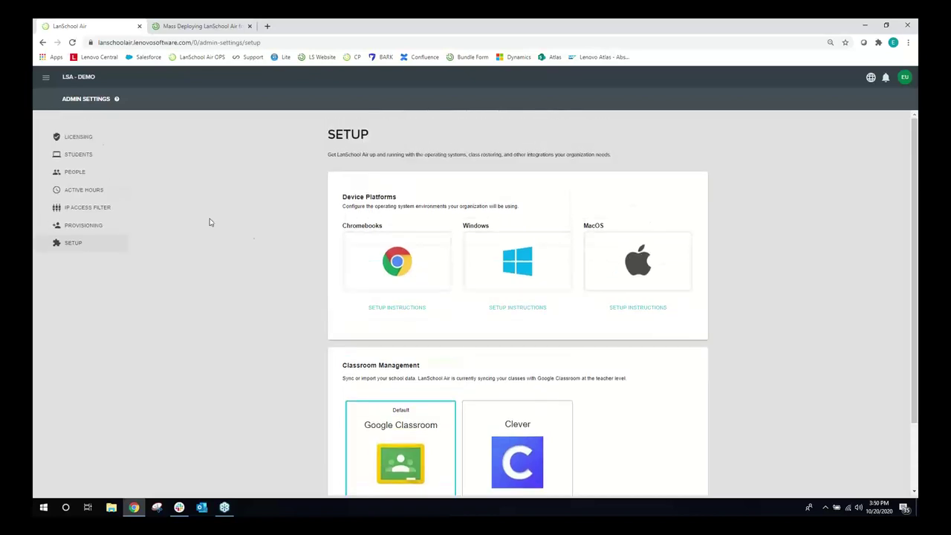